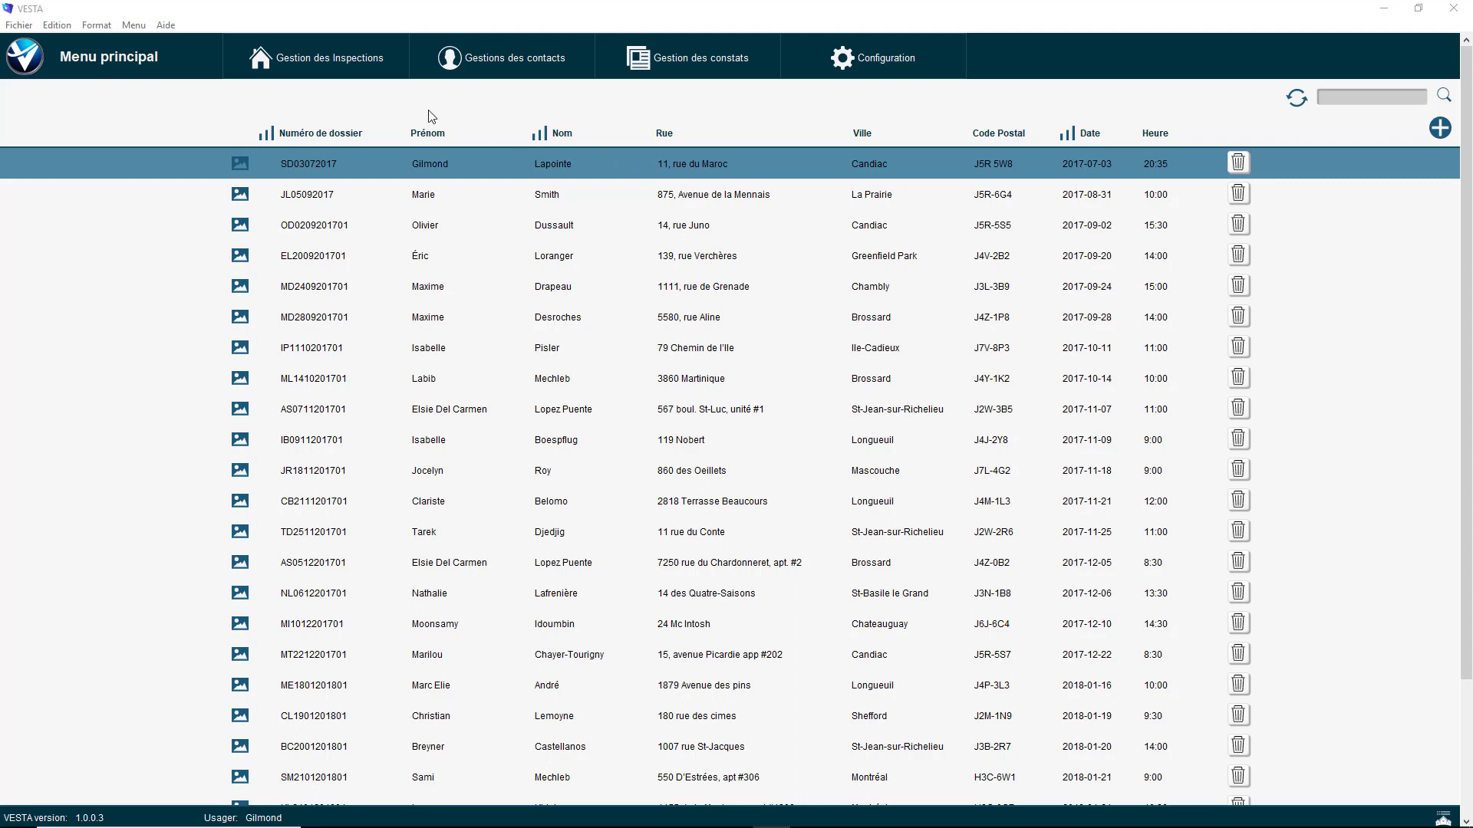
- In the inspector preferences, insert Signature.jpg as the inspector's signature and the Carte d'Affaires Inspections Vesta Inc. image as the company logo
left_click(140, 26)
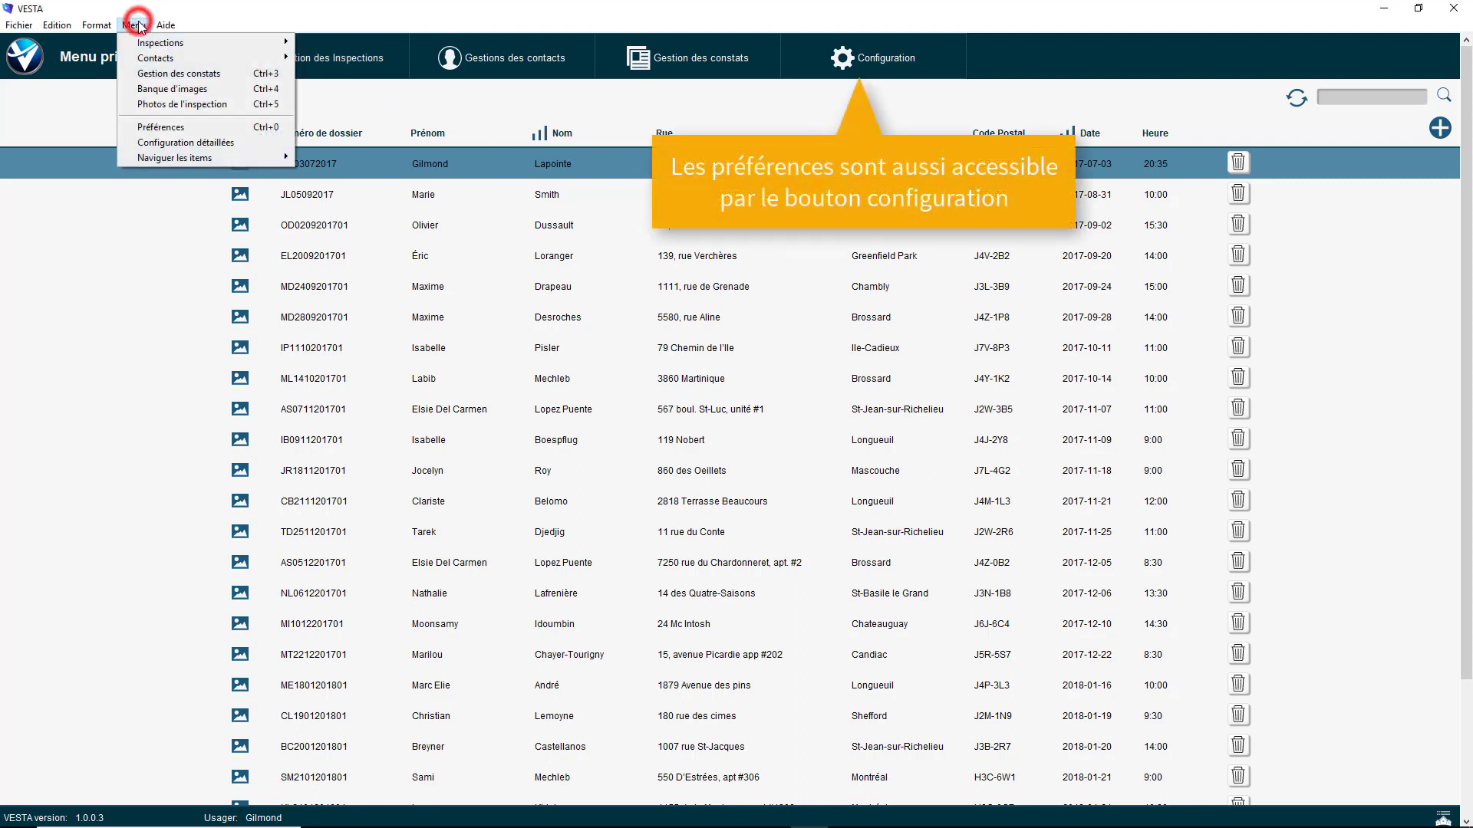
left_click(163, 127)
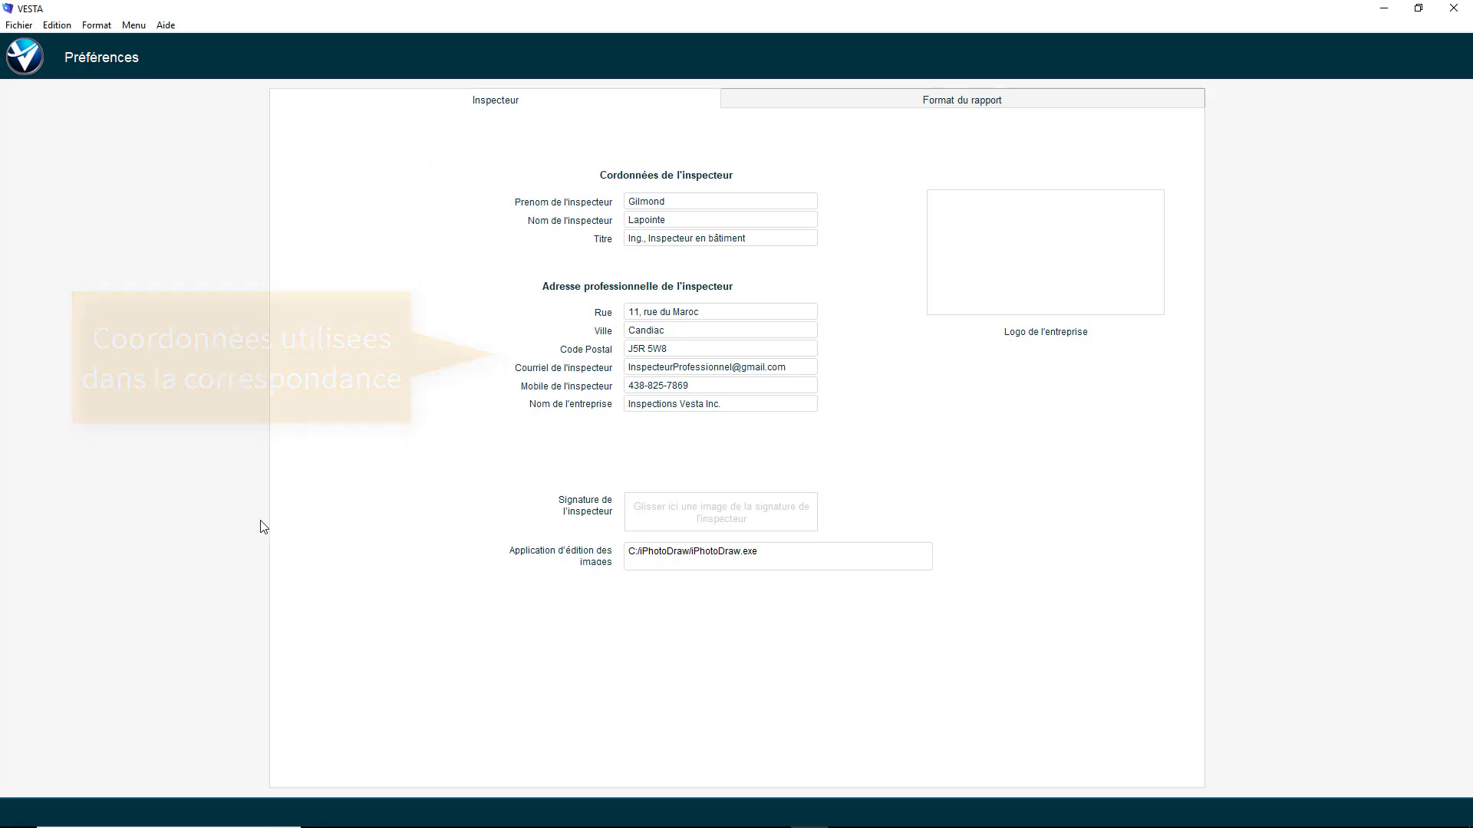
mouse_move(342, 824)
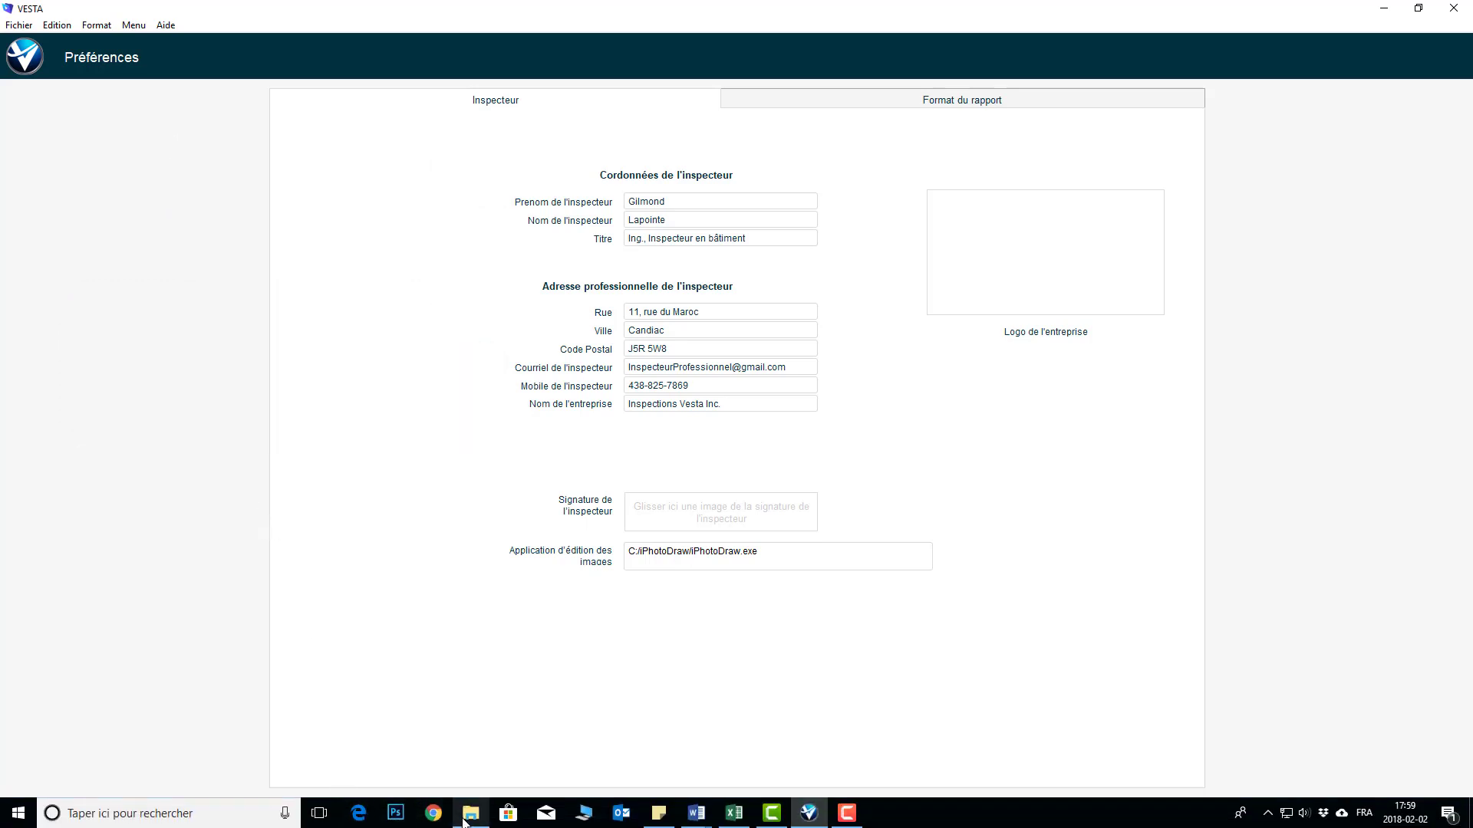
left_click(474, 821)
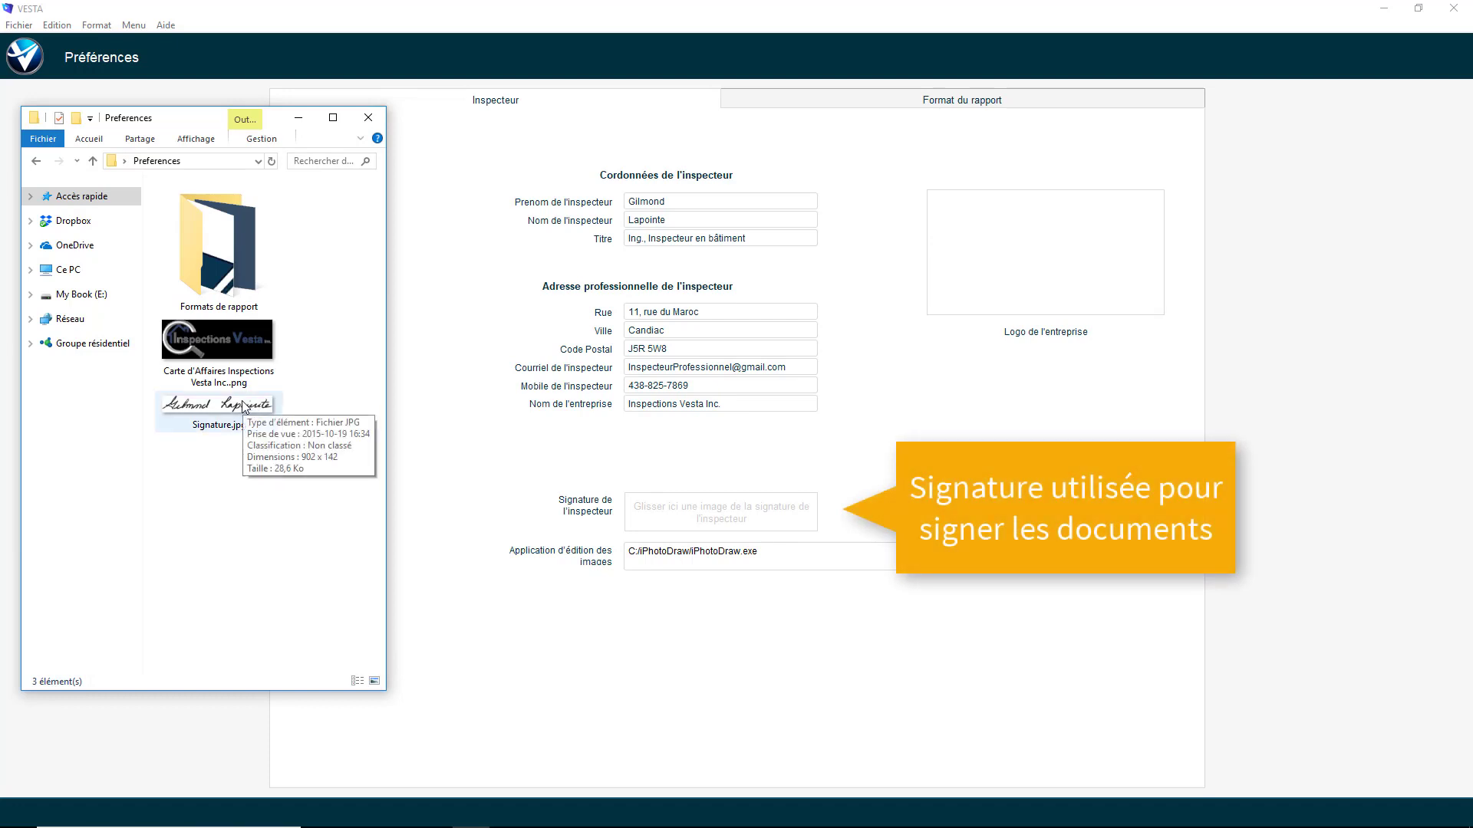
mouse_move(244, 407)
left_mouse_down()
mouse_move(230, 395)
mouse_move(414, 424)
mouse_move(570, 466)
mouse_move(685, 520)
left_mouse_up()
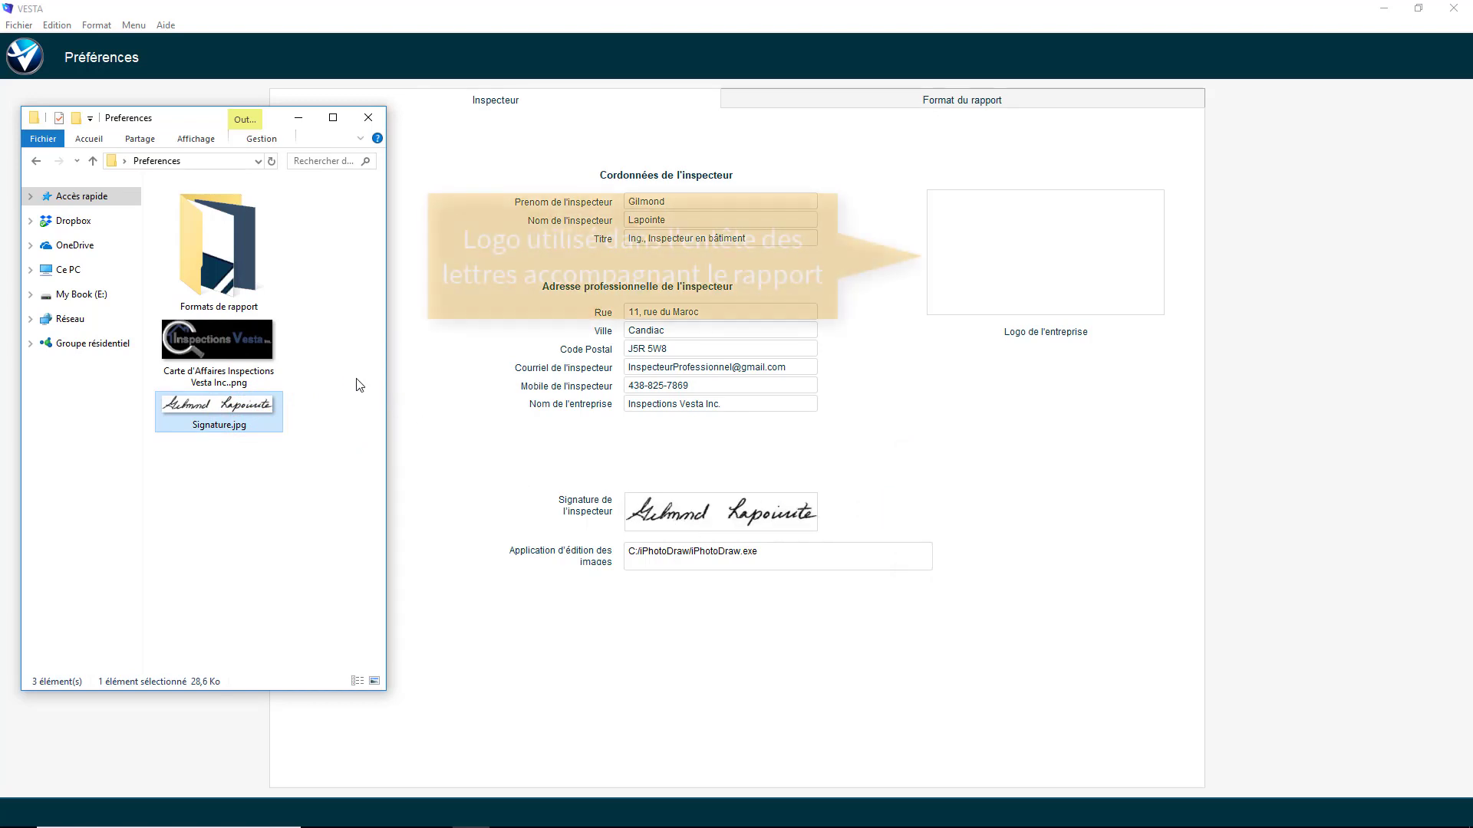
left_click_drag(218, 337, 996, 292)
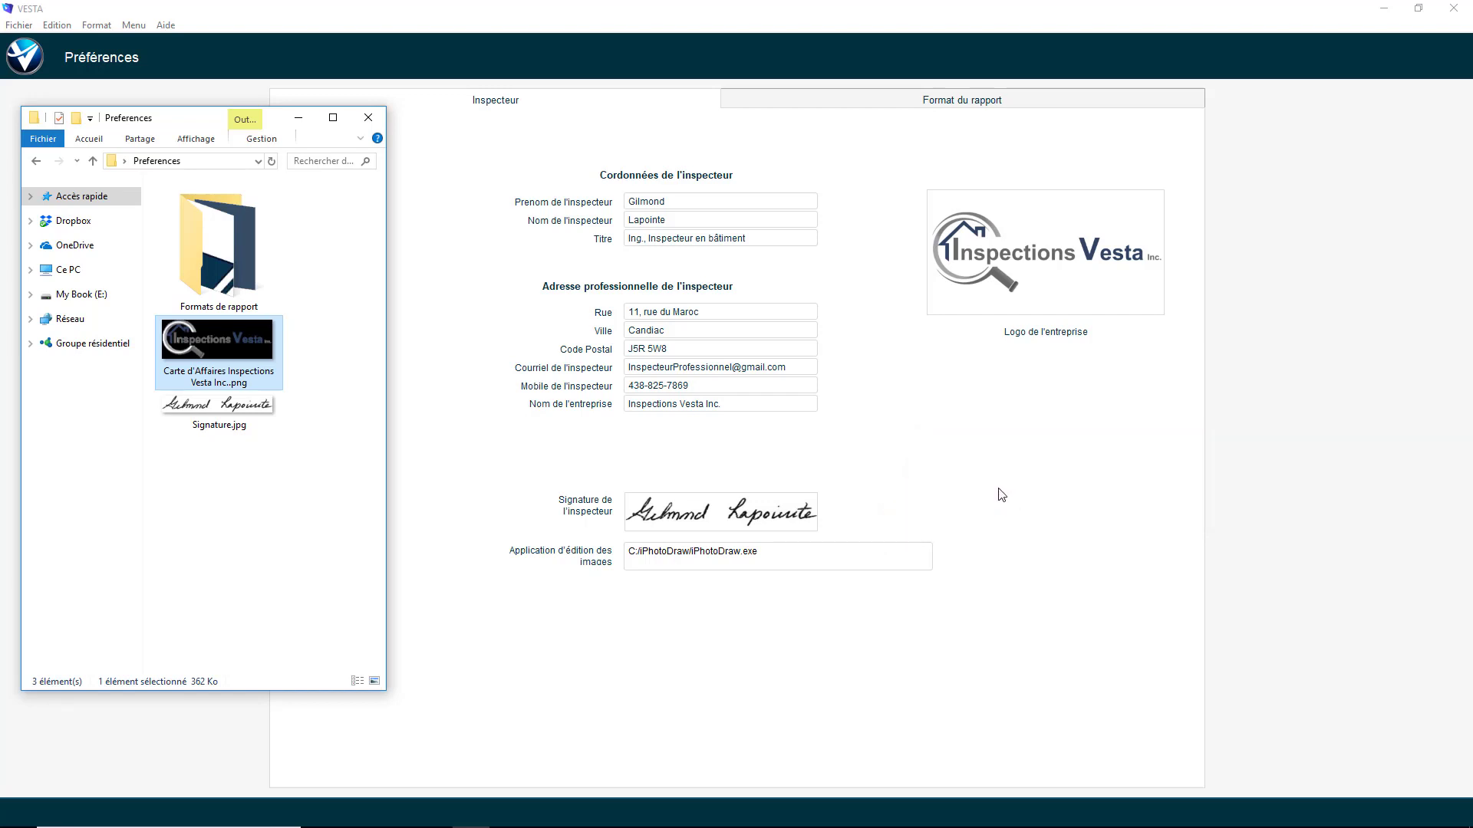
- Go through the report format texts up to the Conclusion and make its contact phone number bold
left_click(929, 106)
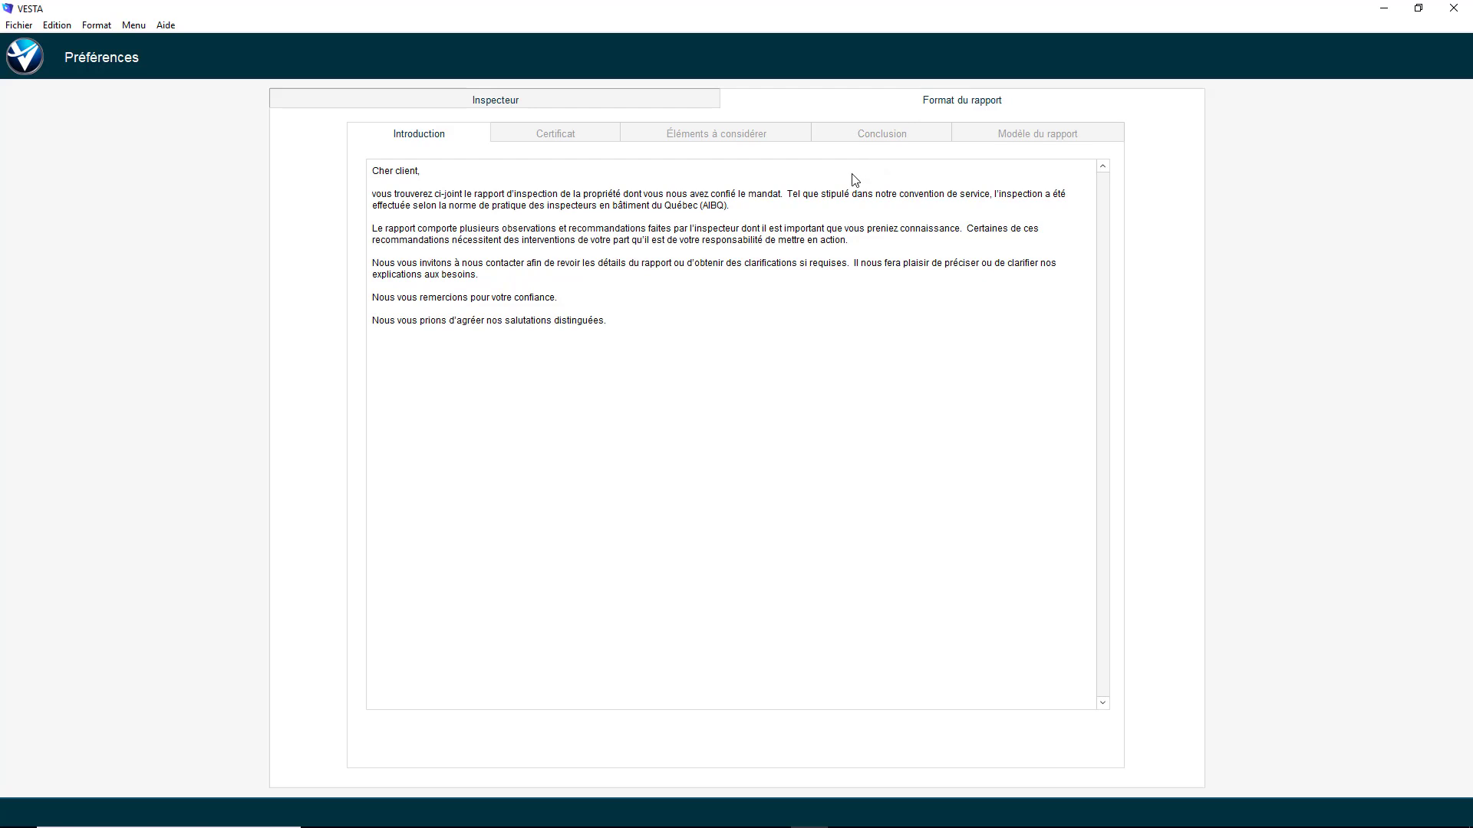
left_click(566, 135)
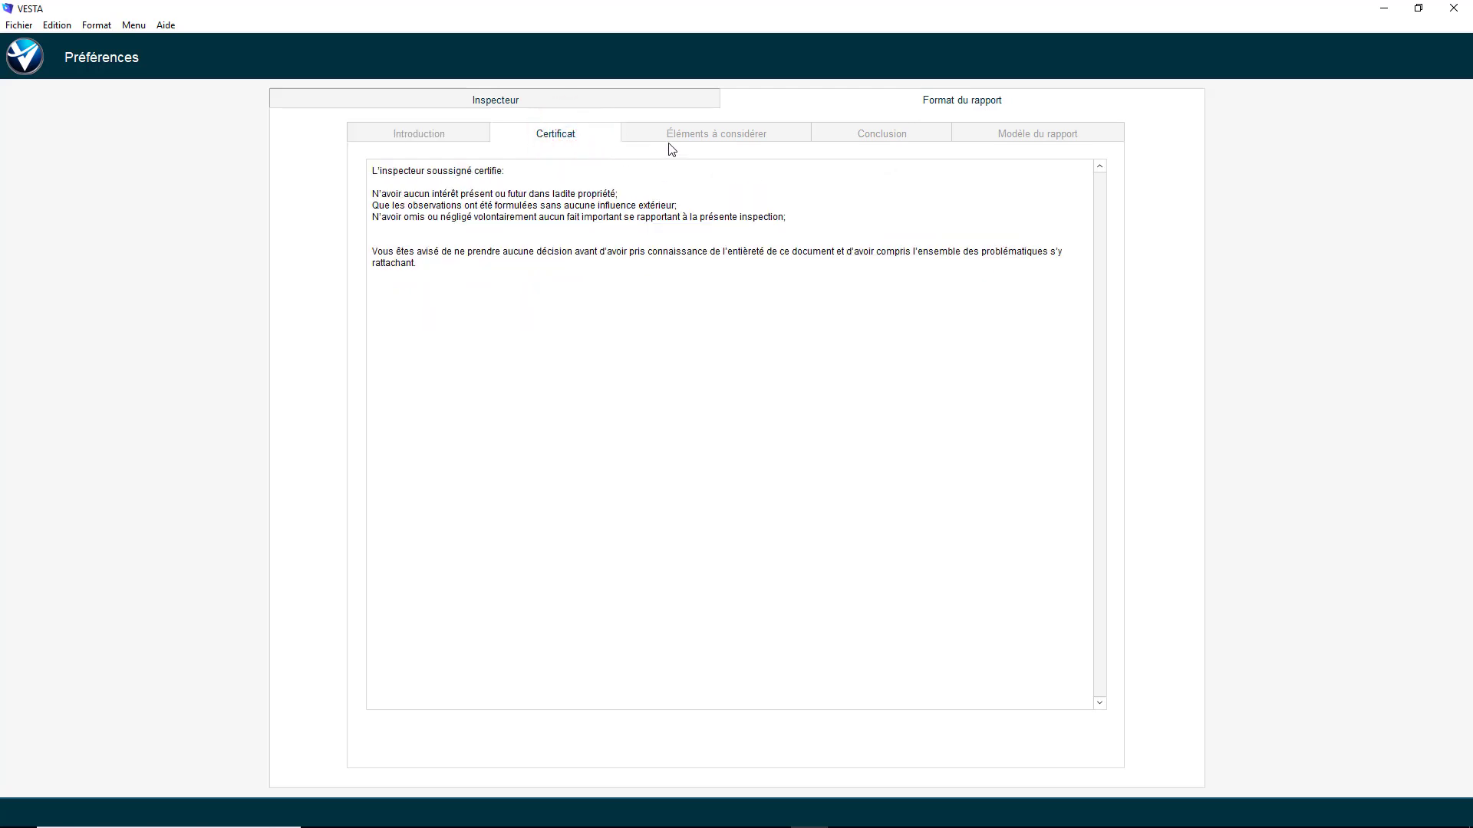
left_click(692, 137)
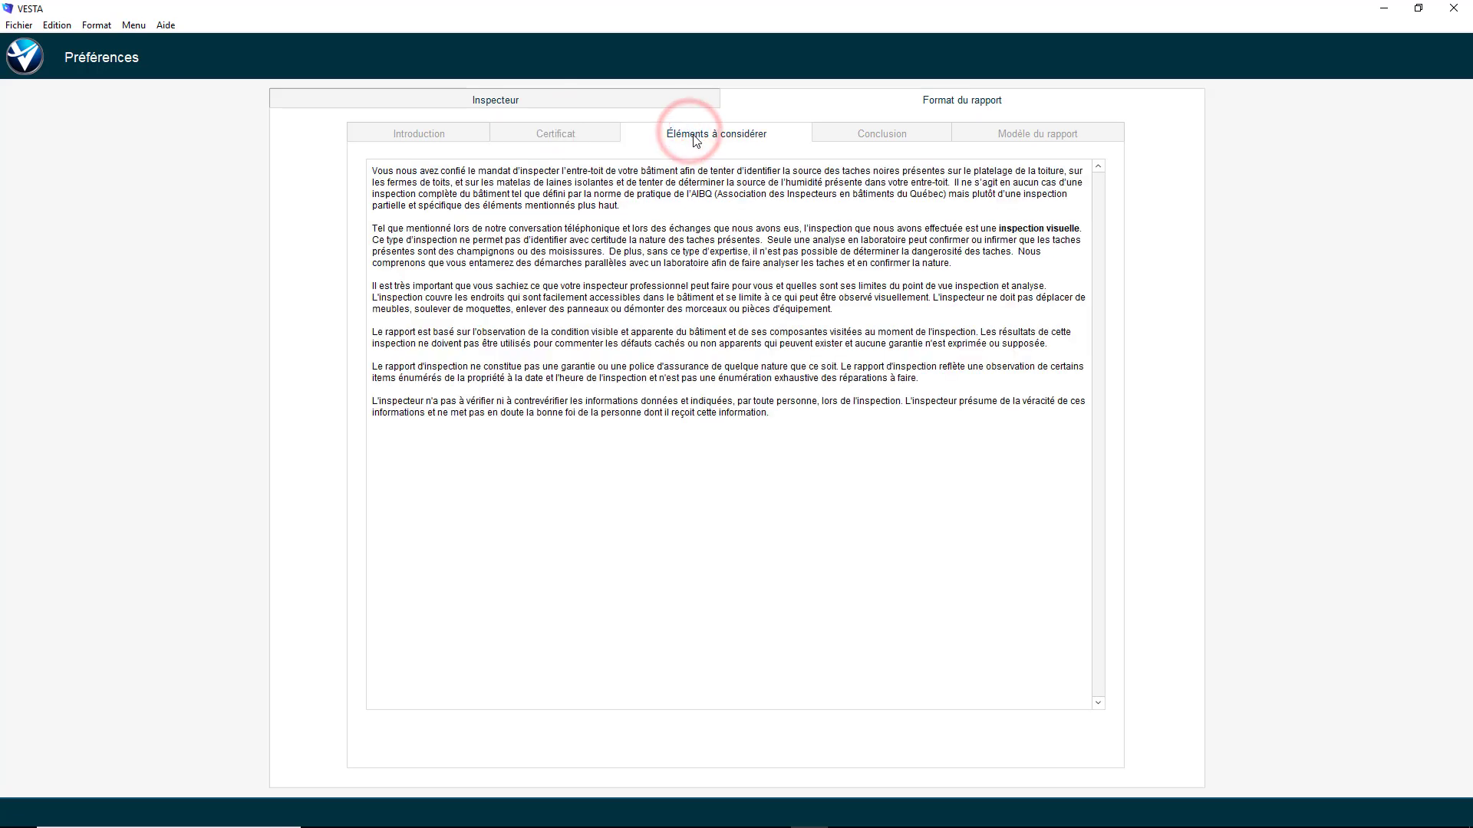
left_click(897, 138)
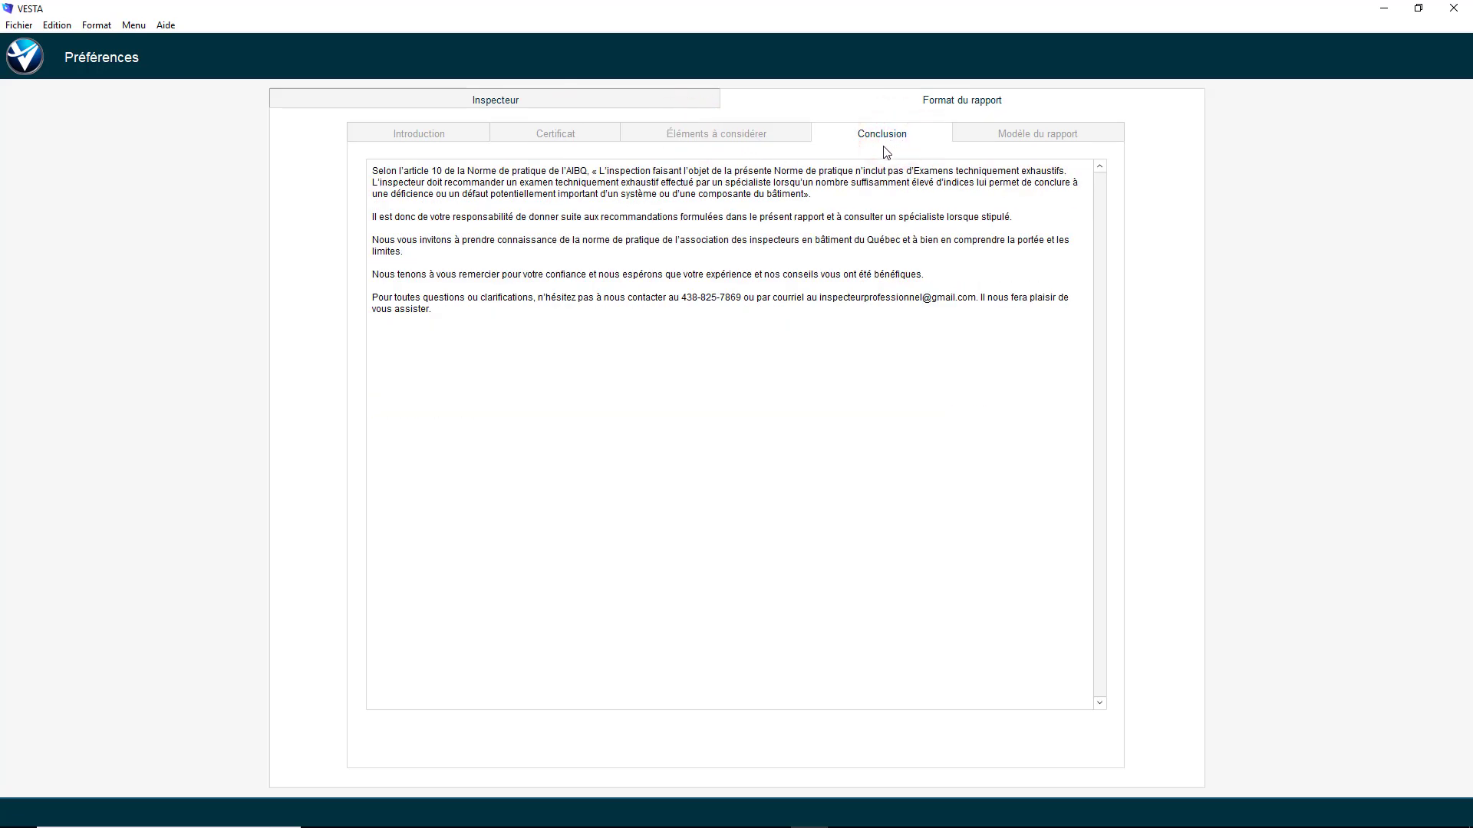
left_click_drag(742, 299, 683, 300)
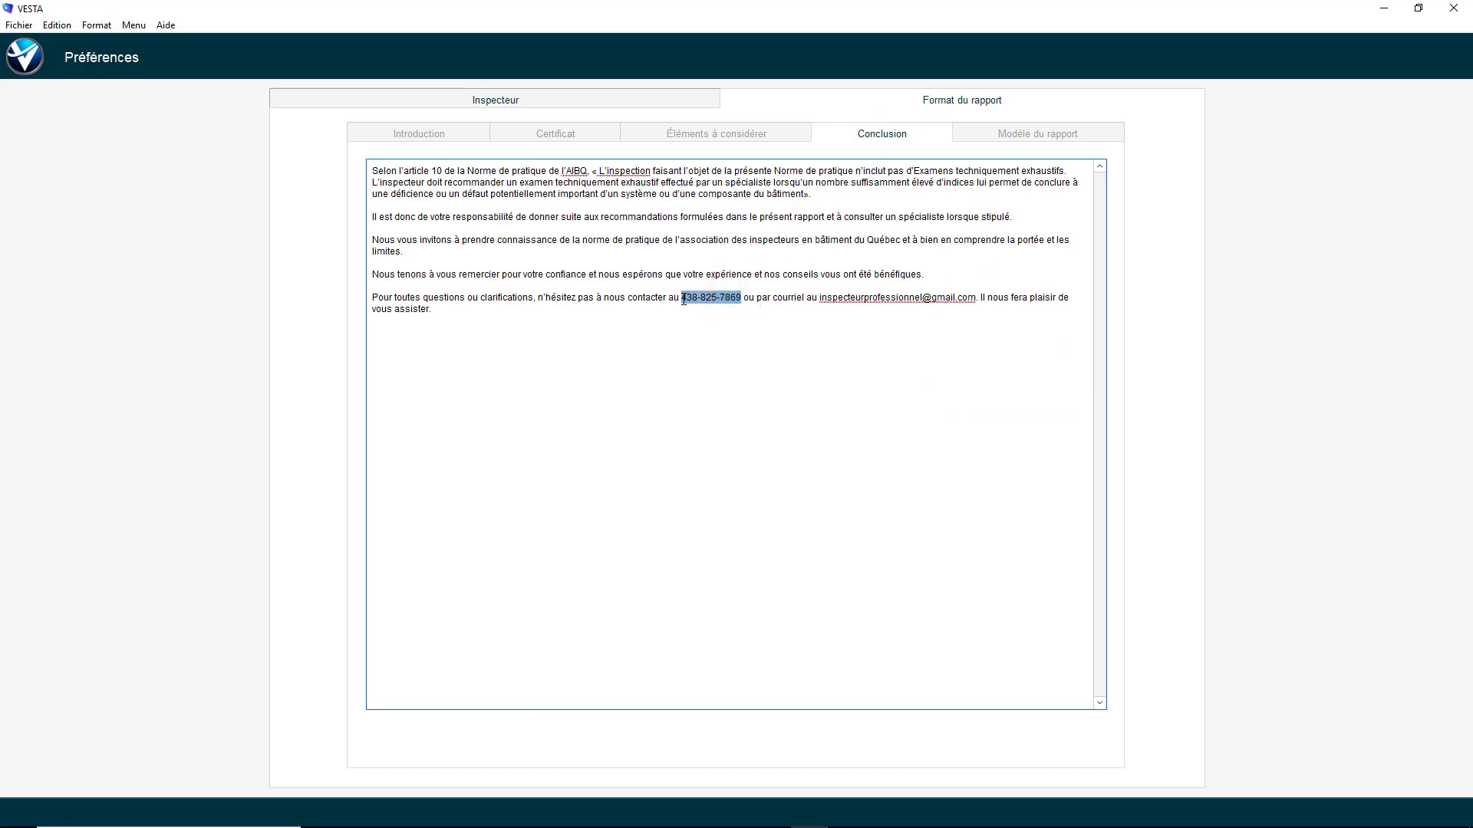
right_click(696, 302)
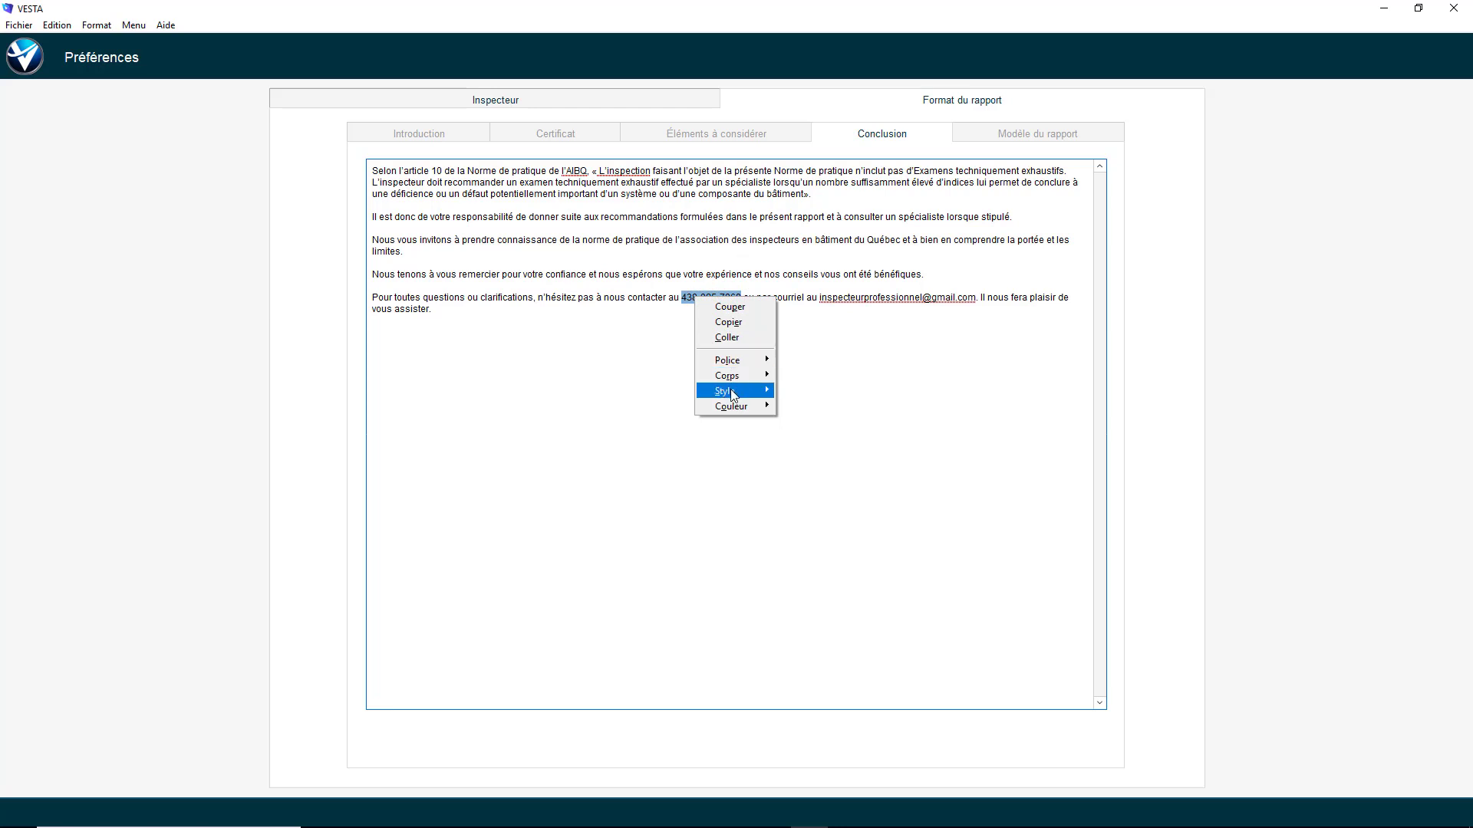
mouse_move(733, 395)
left_click(808, 405)
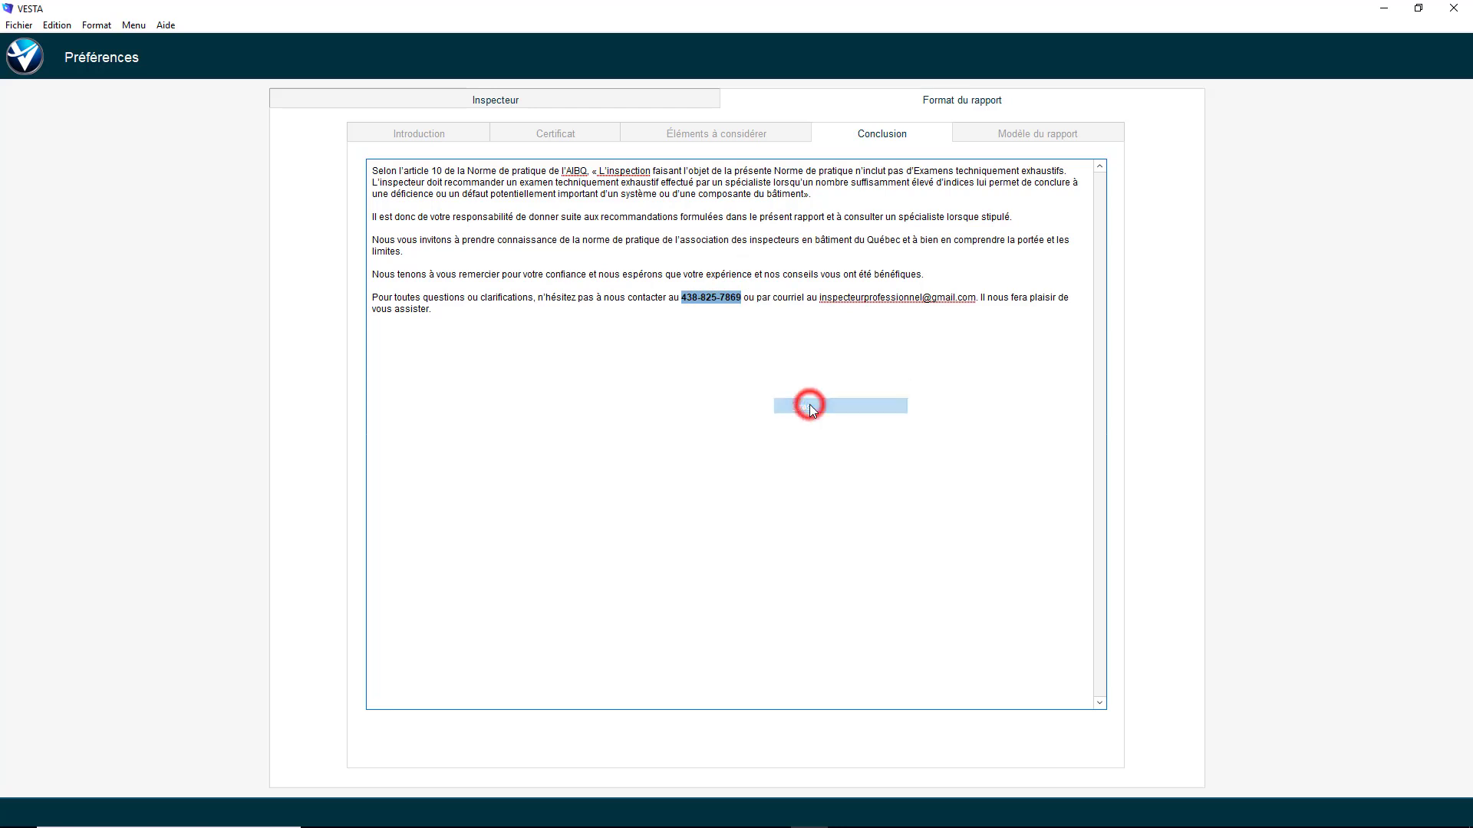
left_click(884, 409)
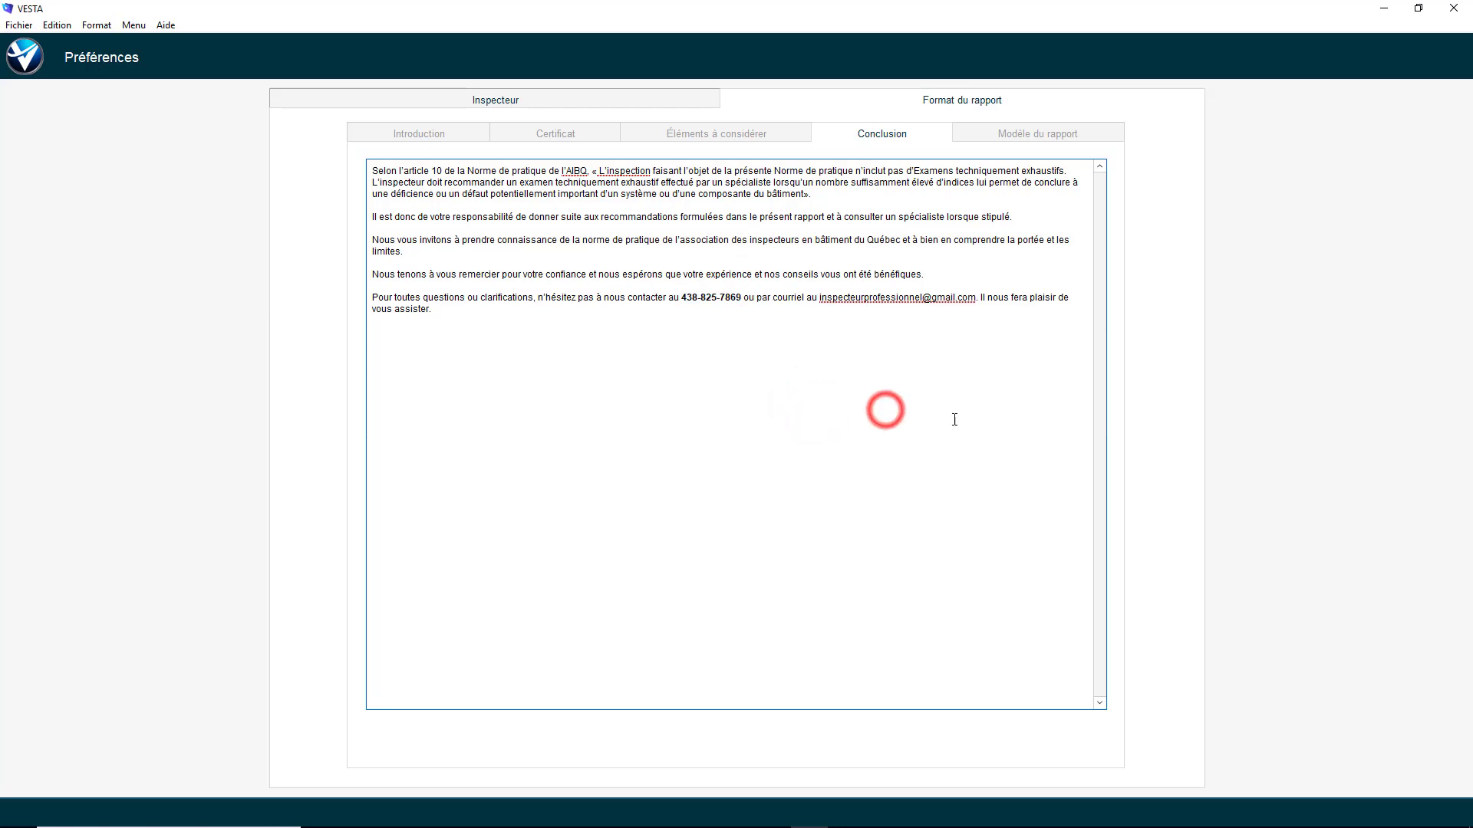
left_click(1148, 439)
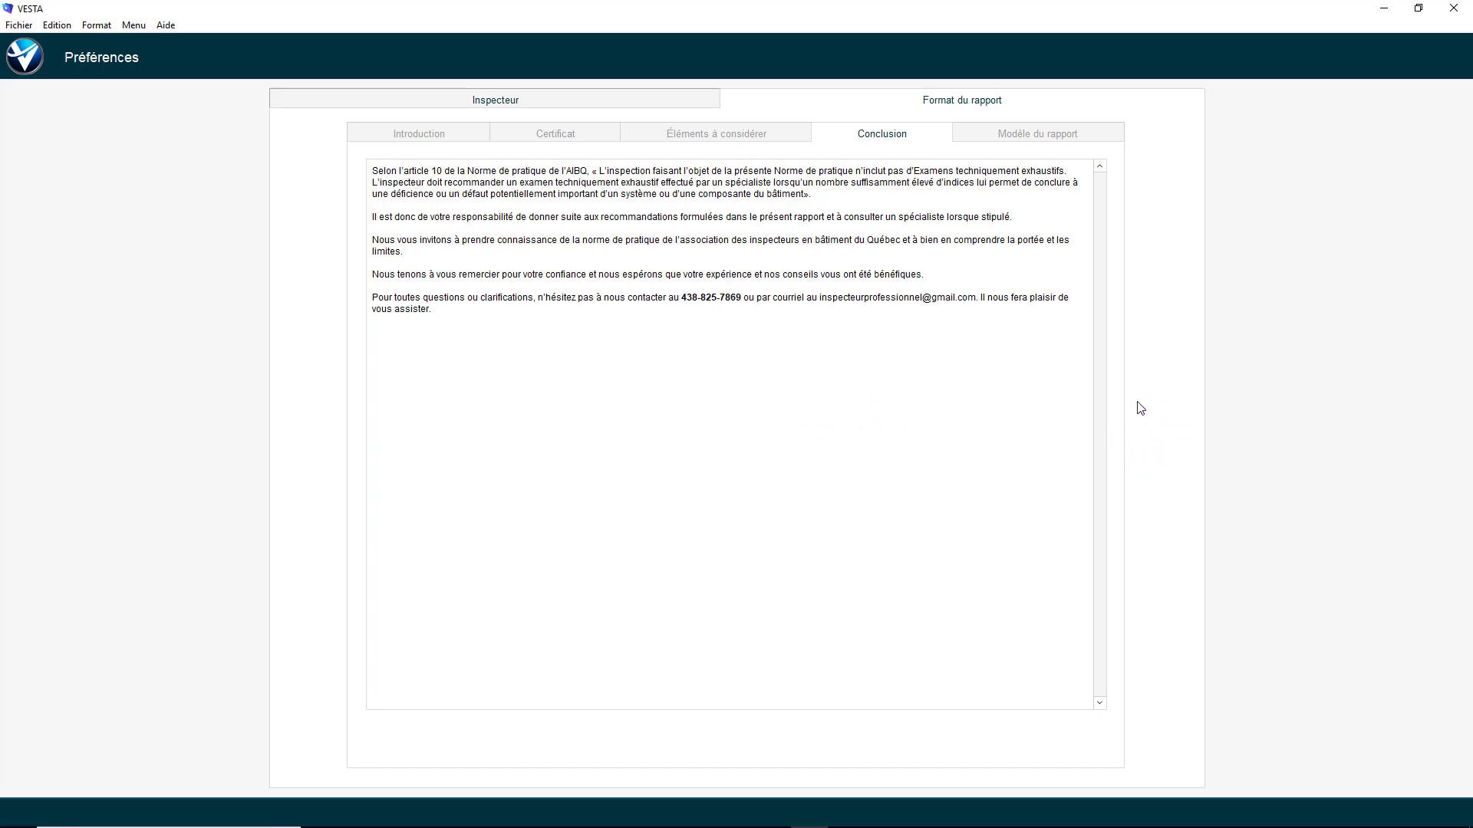
- In the report template, apply BackgroundPageTitre_02.png from the Formats de rapport folder to the title page and FootnoteImage_02.jpg to the footer
left_click(1054, 139)
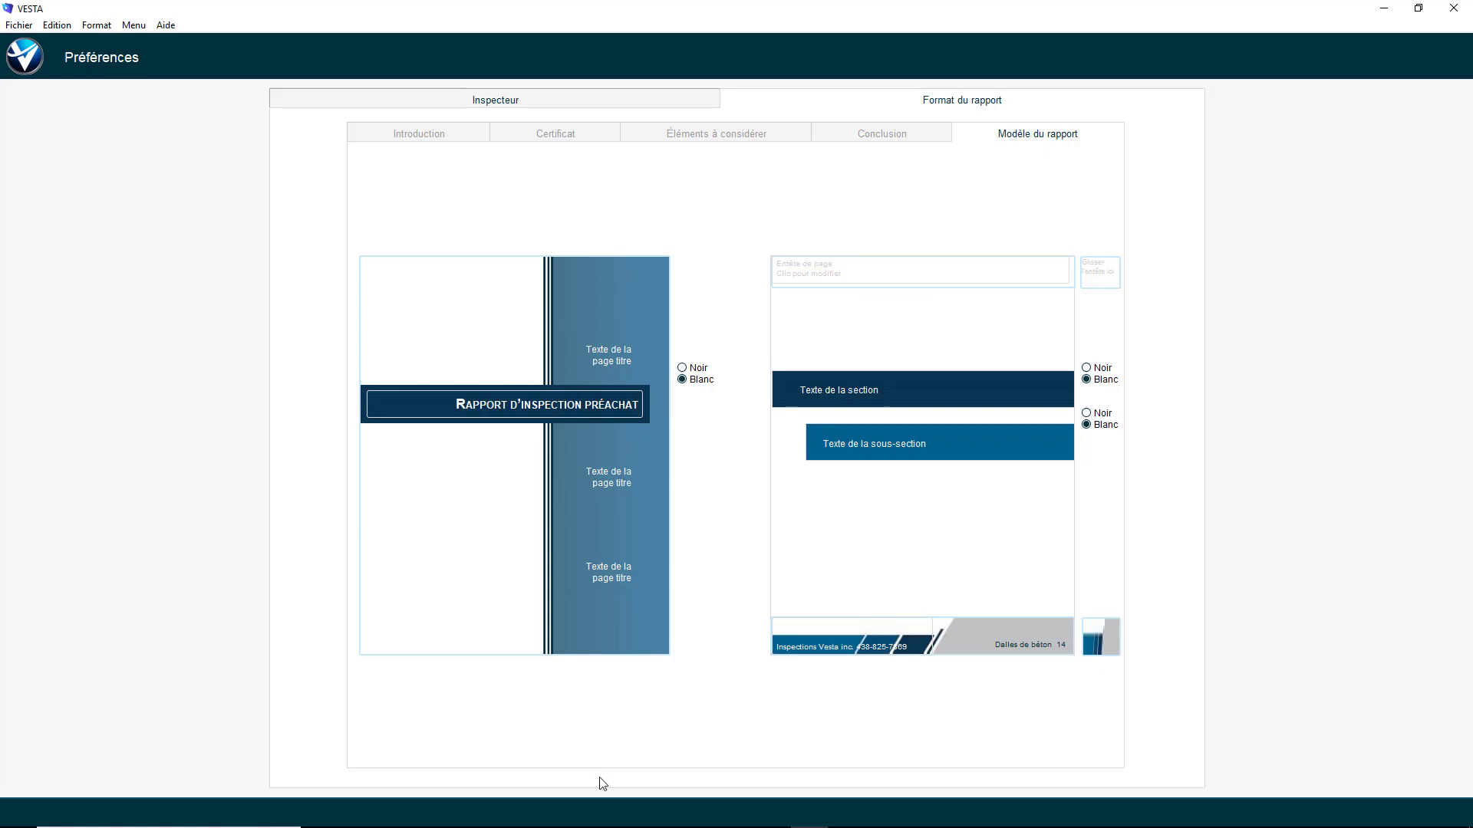
mouse_move(567, 825)
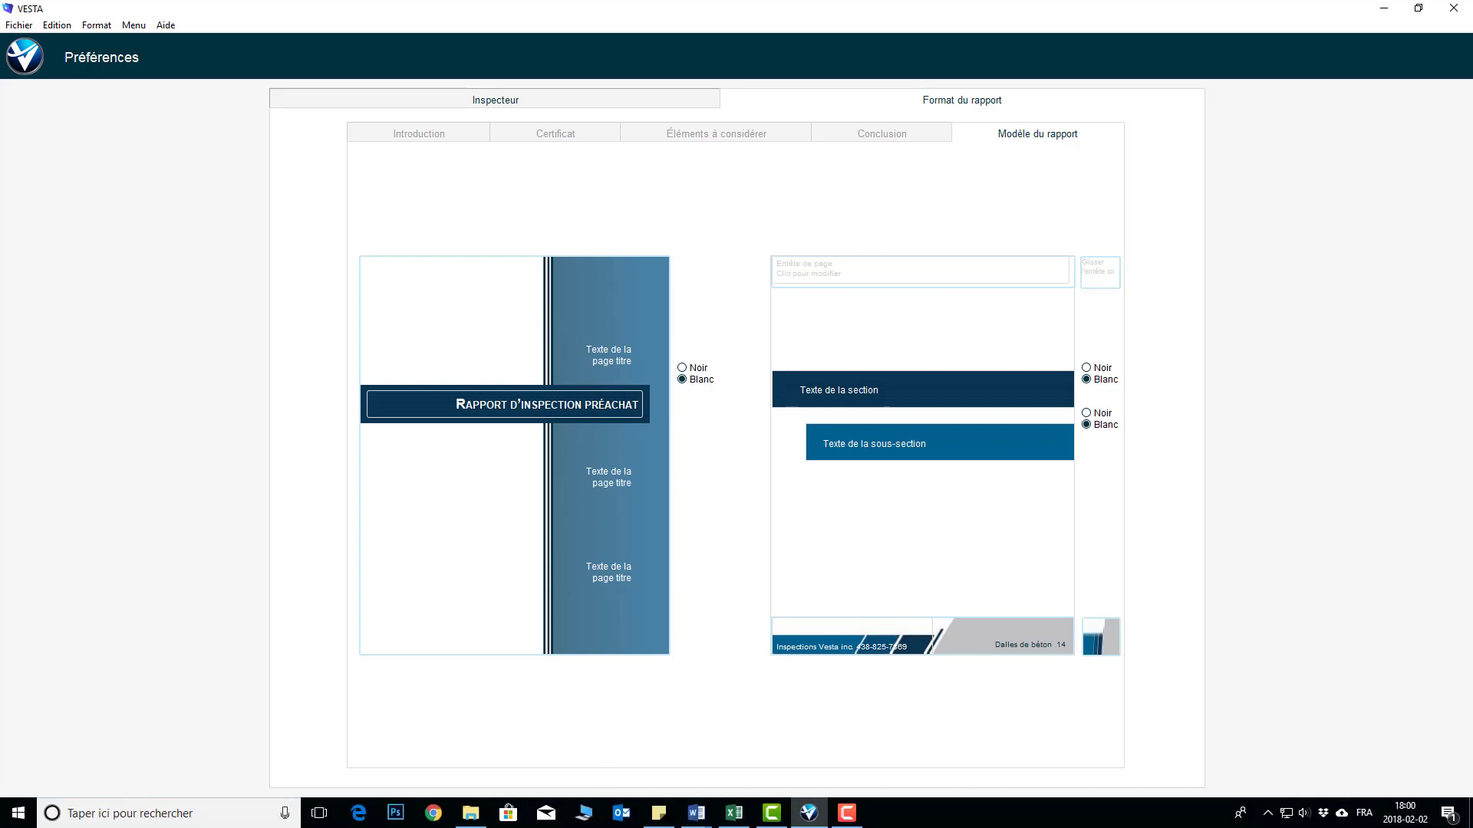
left_click(470, 814)
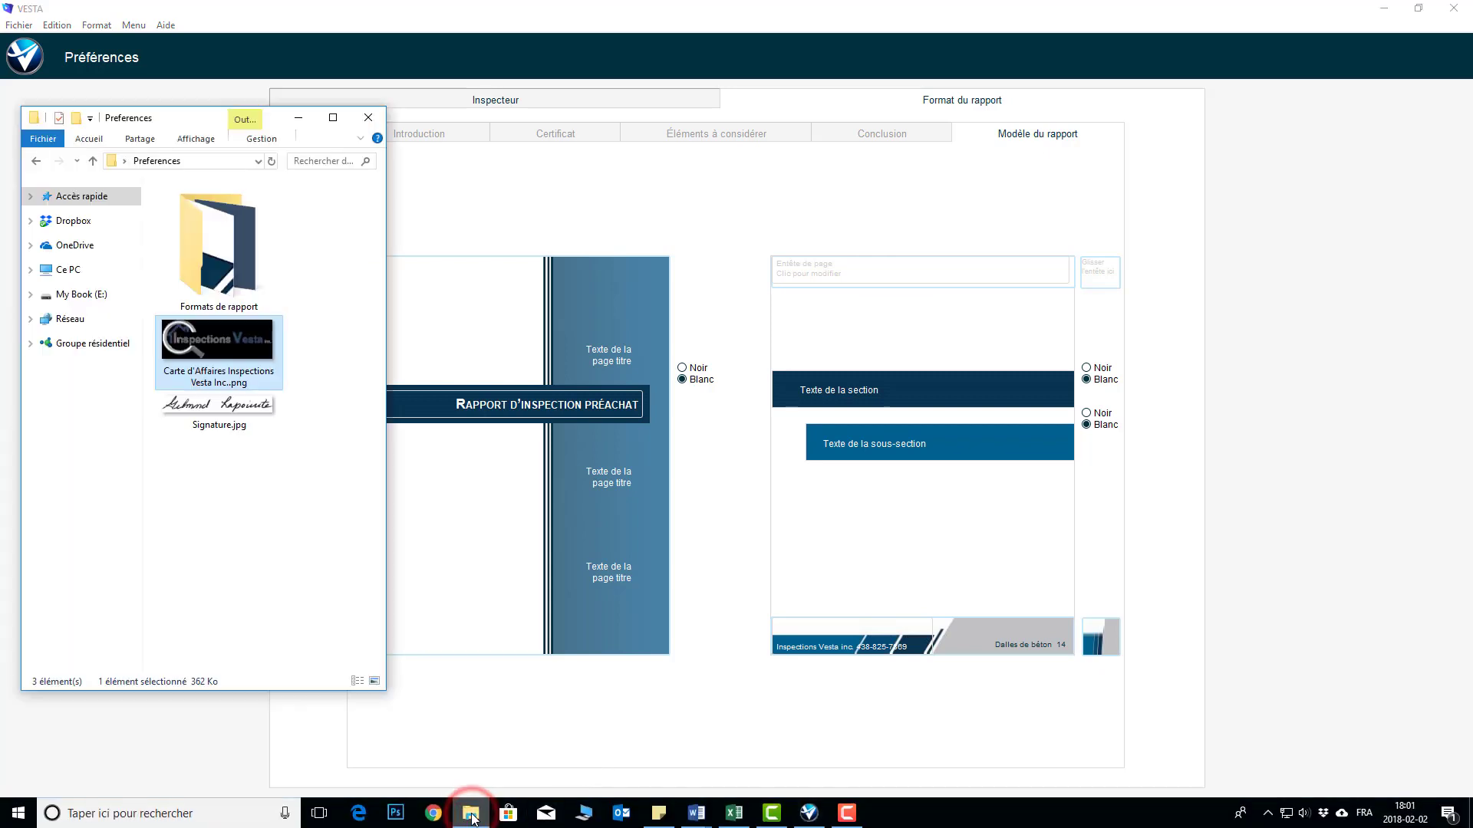
double_click(208, 305)
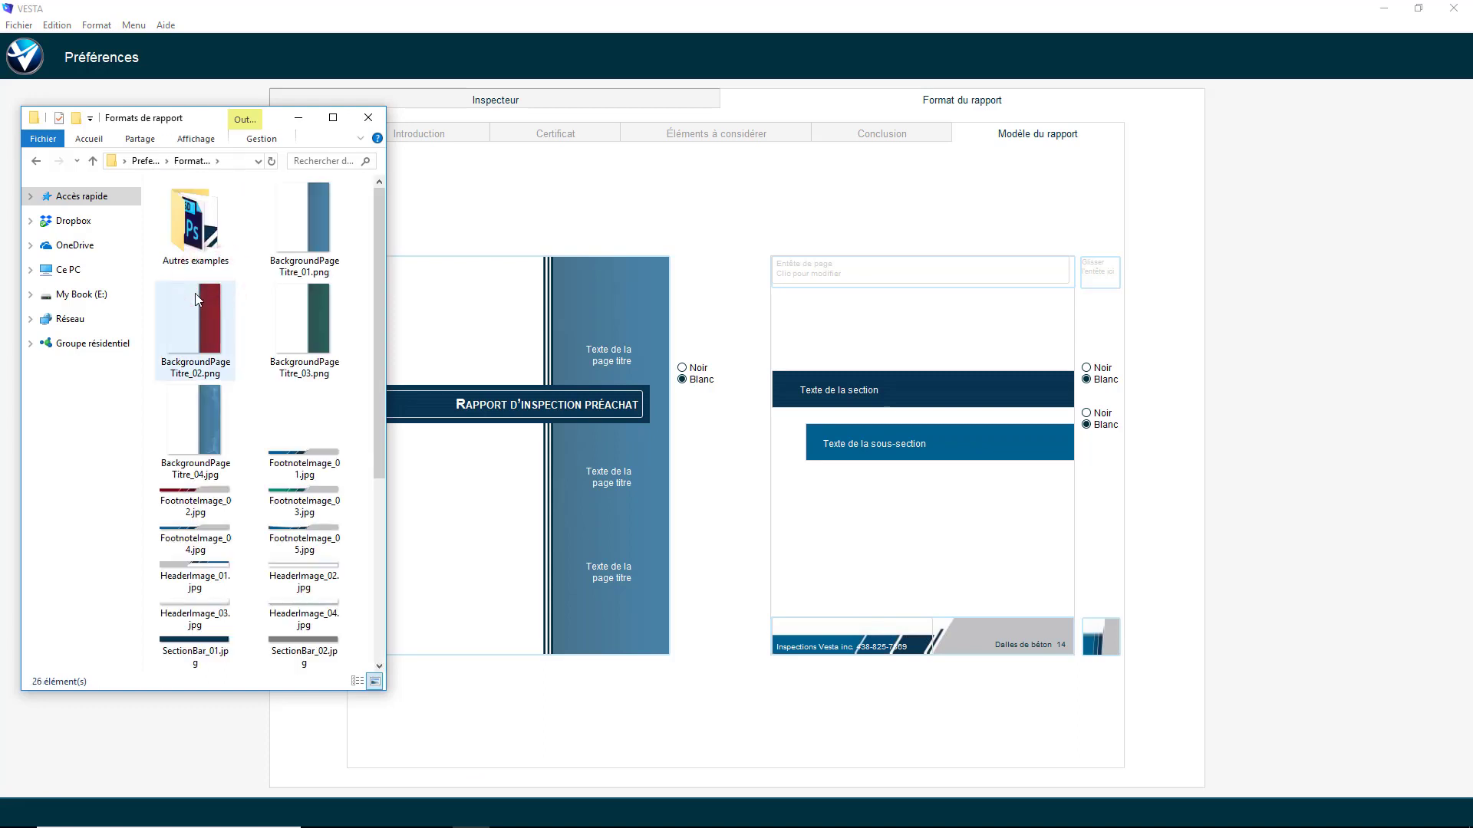
left_click_drag(195, 293, 464, 342)
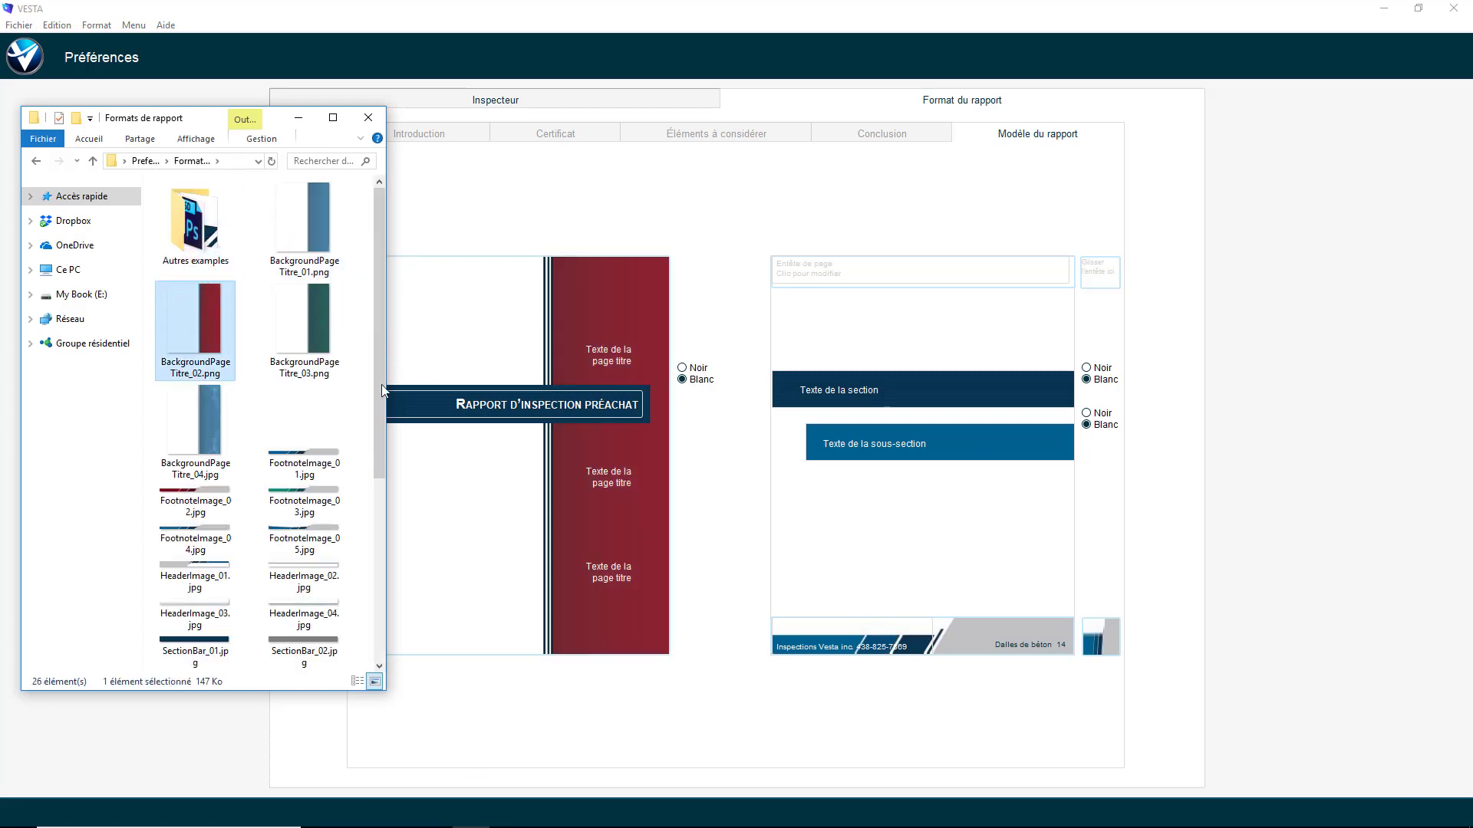
left_click(198, 504)
left_click_drag(198, 504, 1096, 648)
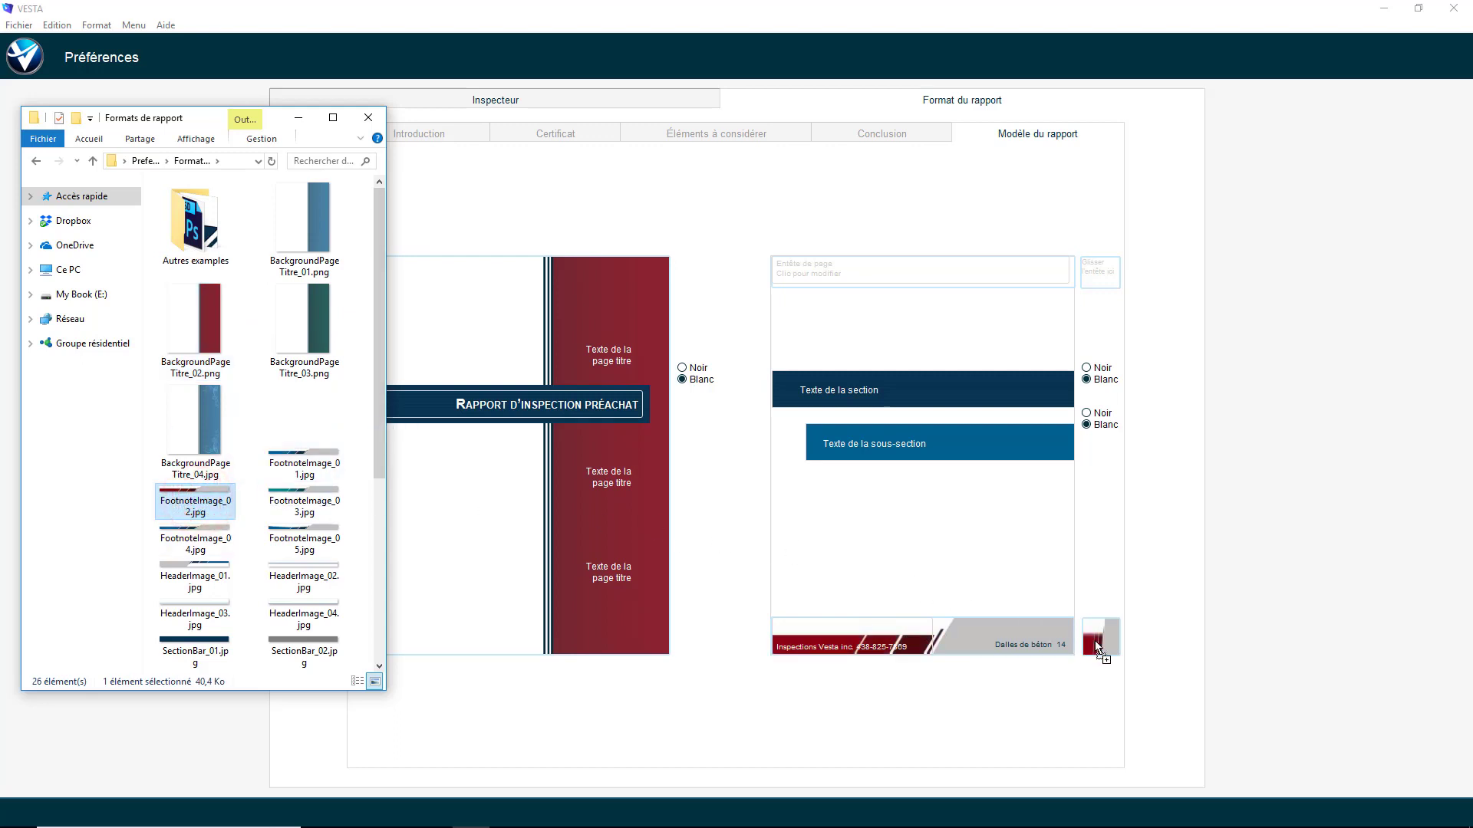
- Apply SectionBar_09.jpg to the template's section bar and SectionBar_10.jpg to its sub-section bar
scroll(261, 460, "down", 2)
scroll(262, 460, "down", 1)
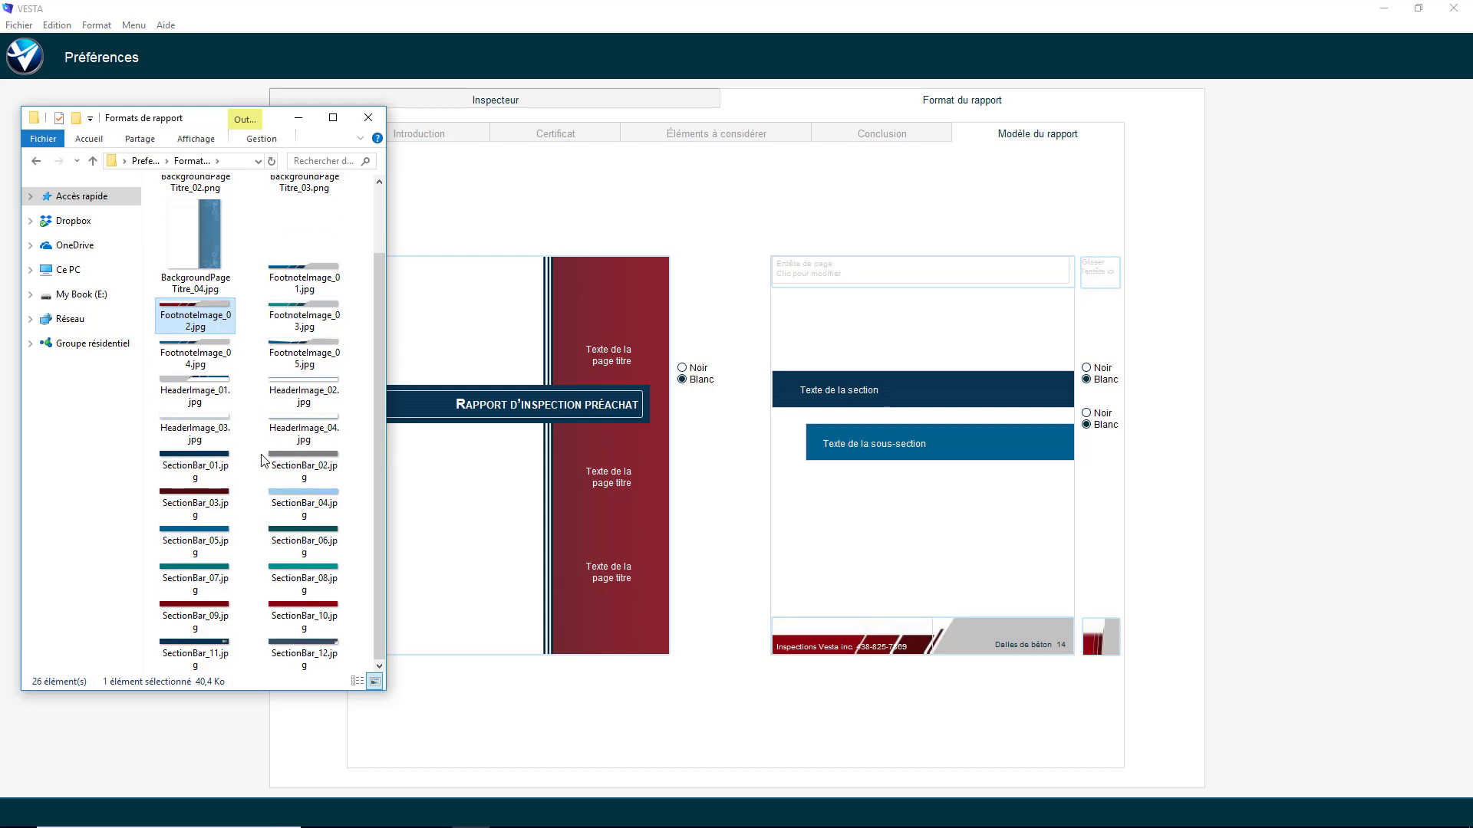
left_click_drag(204, 608, 988, 385)
left_click_drag(304, 614, 968, 448)
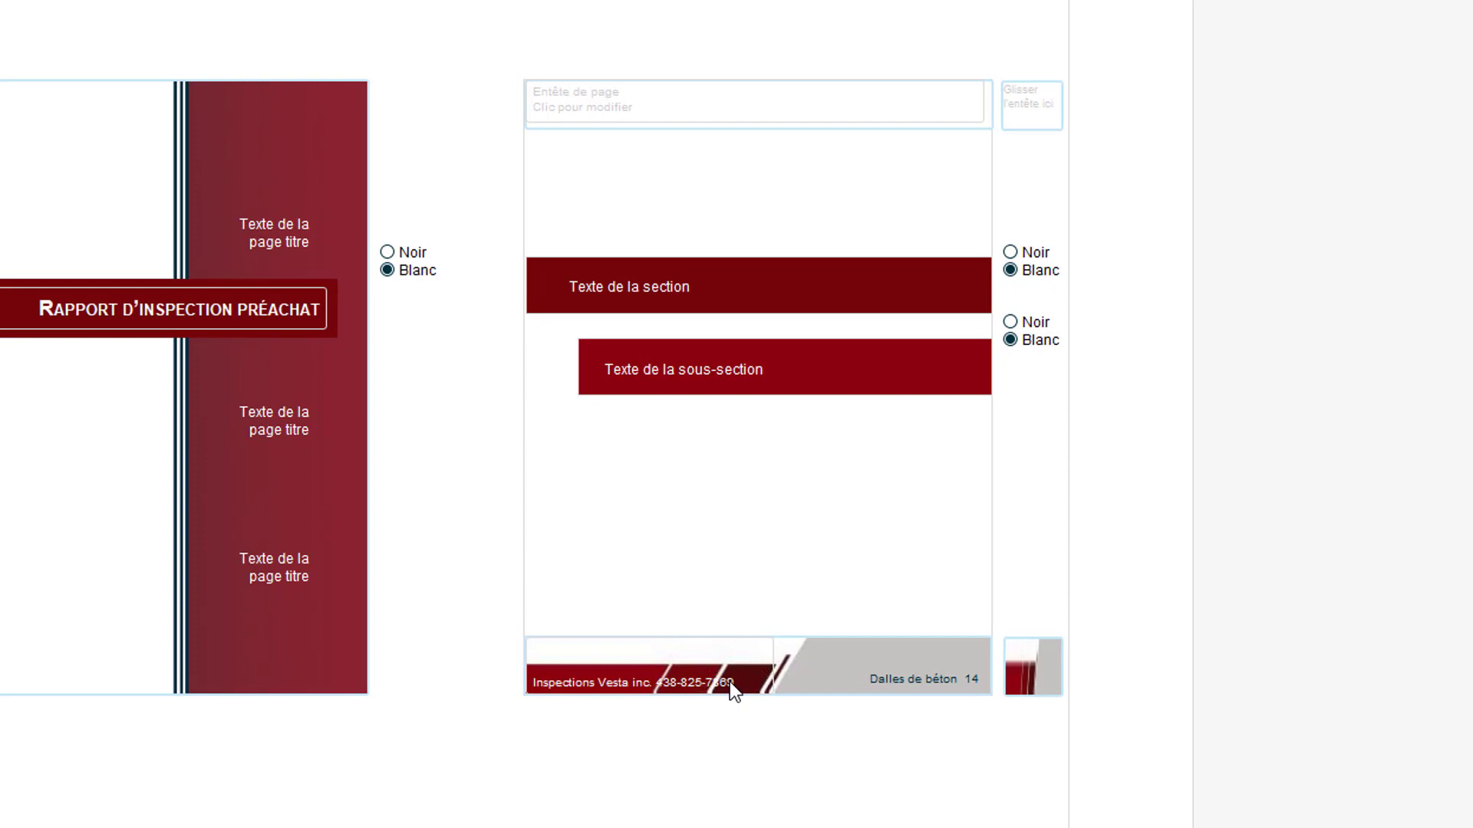
- Enter "Entête modifiable" as the page header text of the report template
left_click(730, 681)
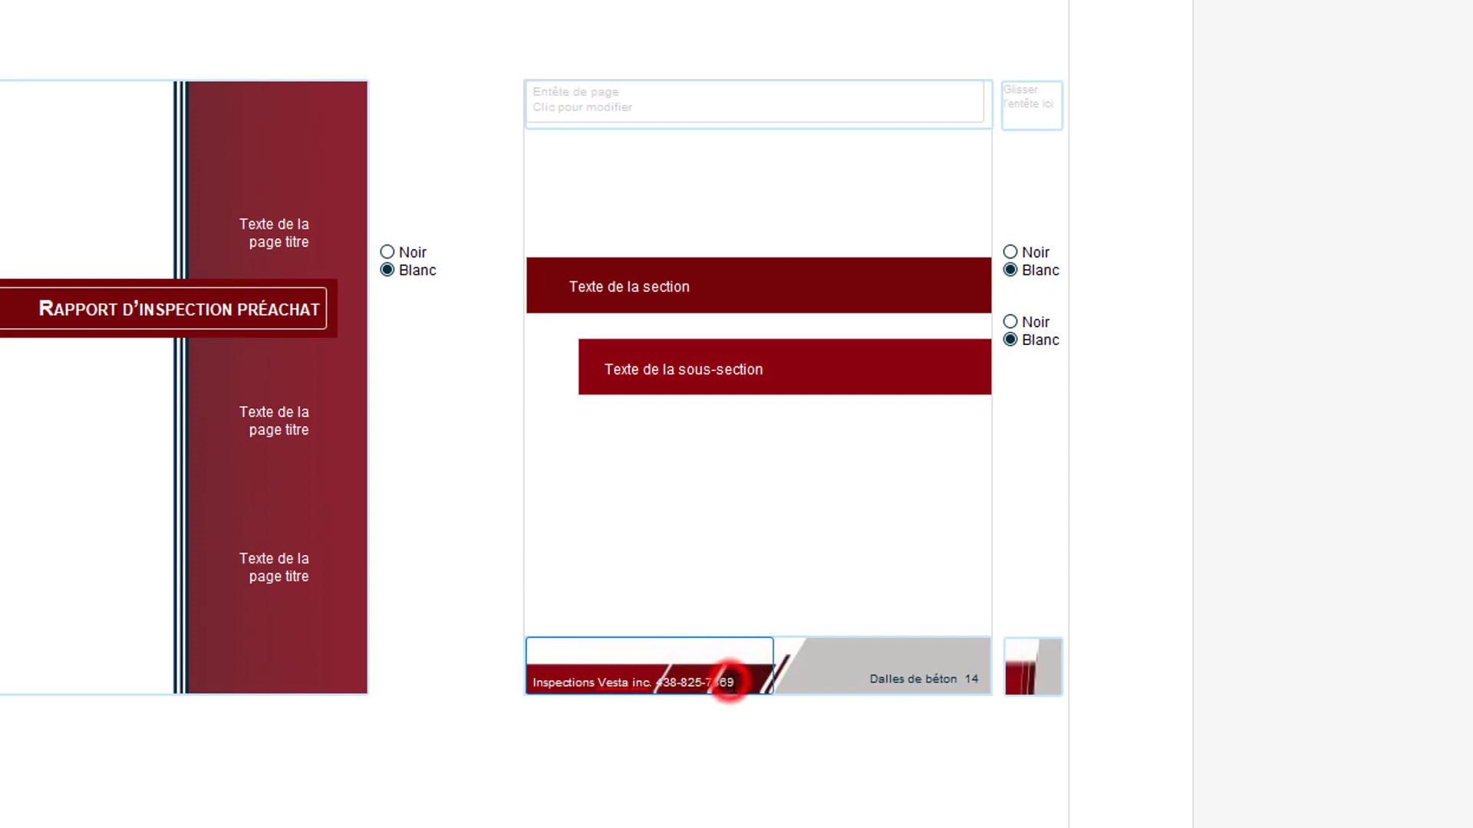
left_click_drag(729, 681, 510, 666)
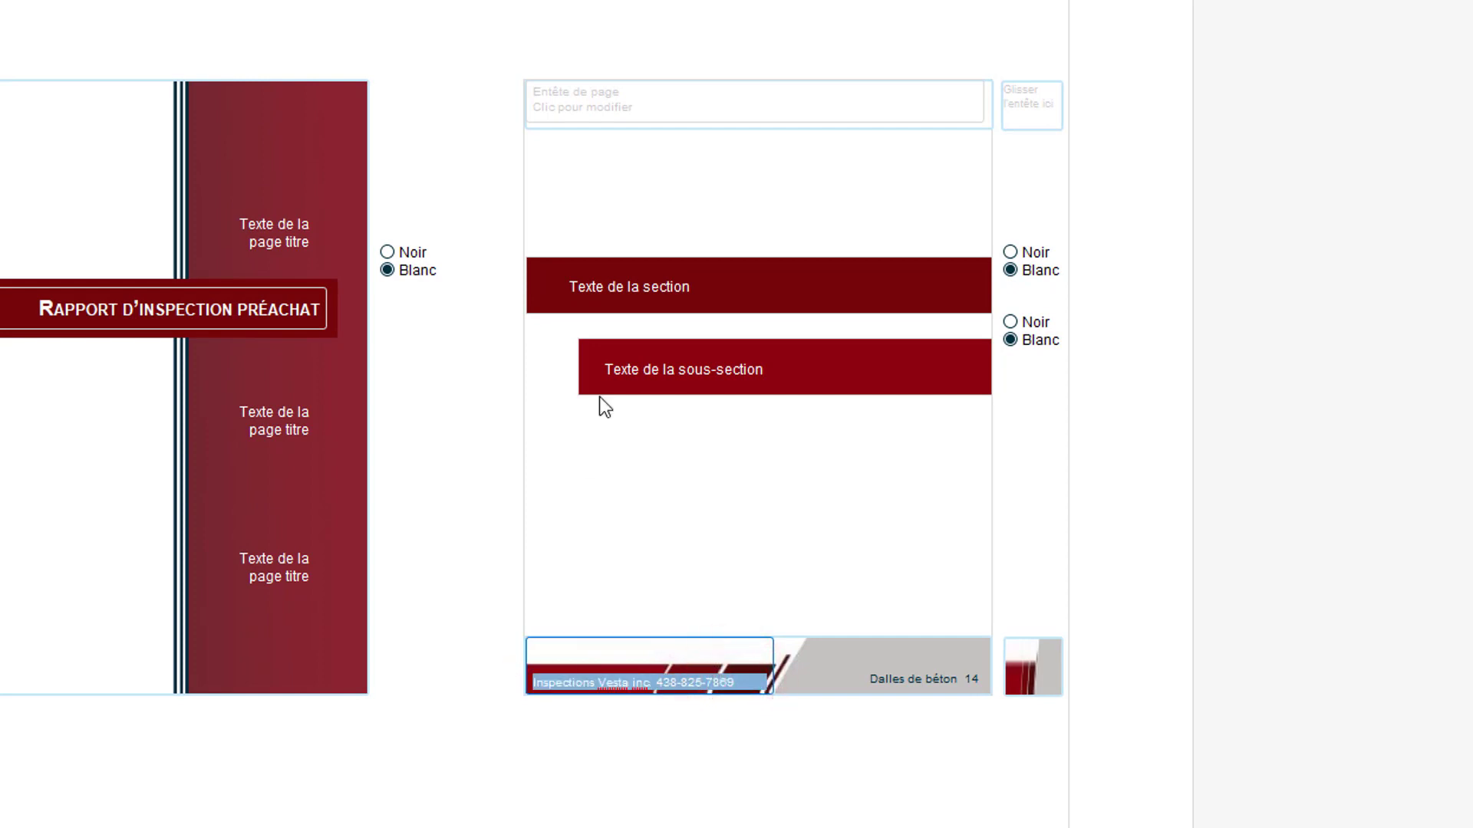
left_click(595, 97)
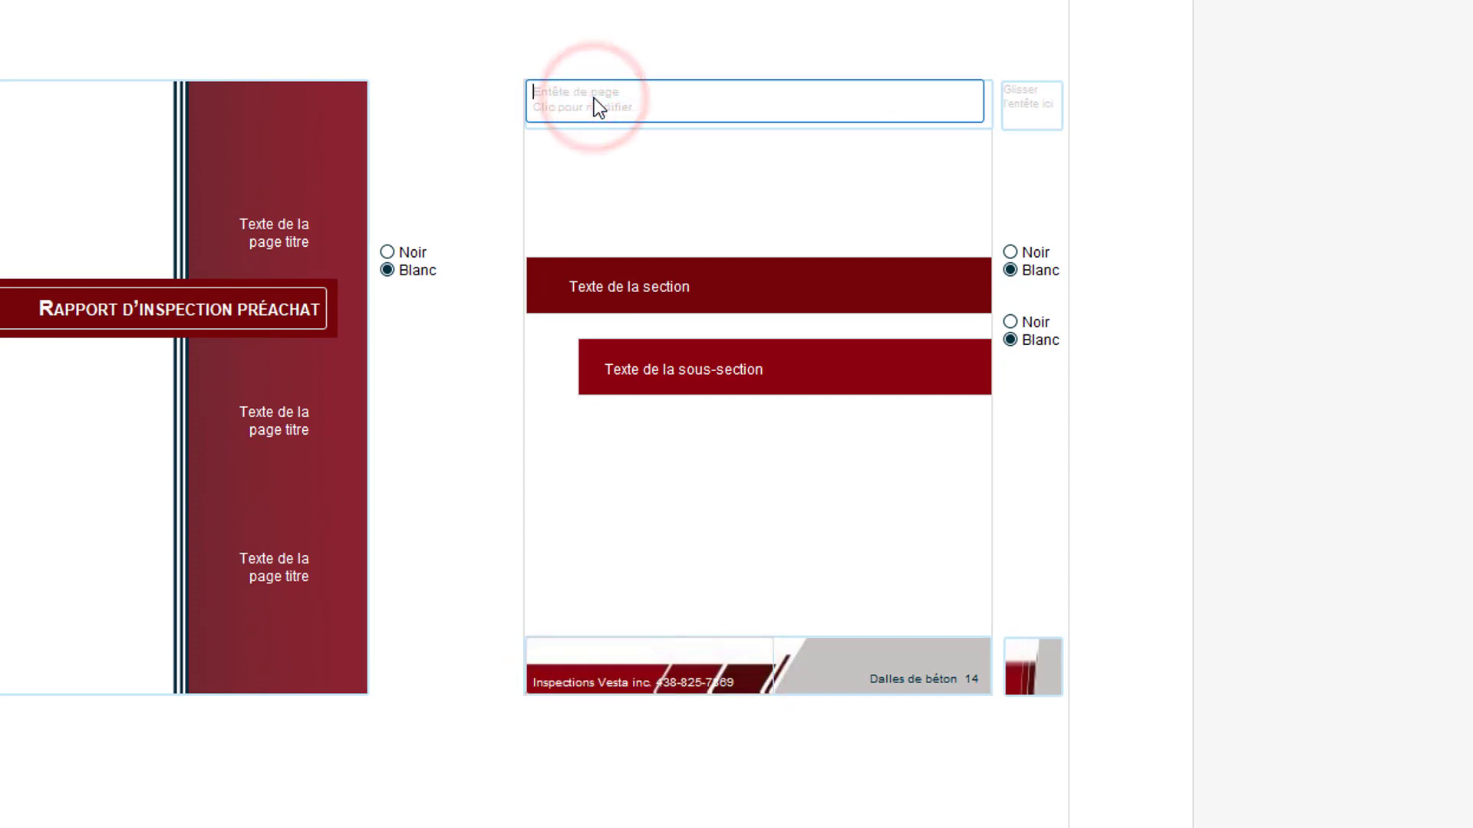
type("Entête modifia")
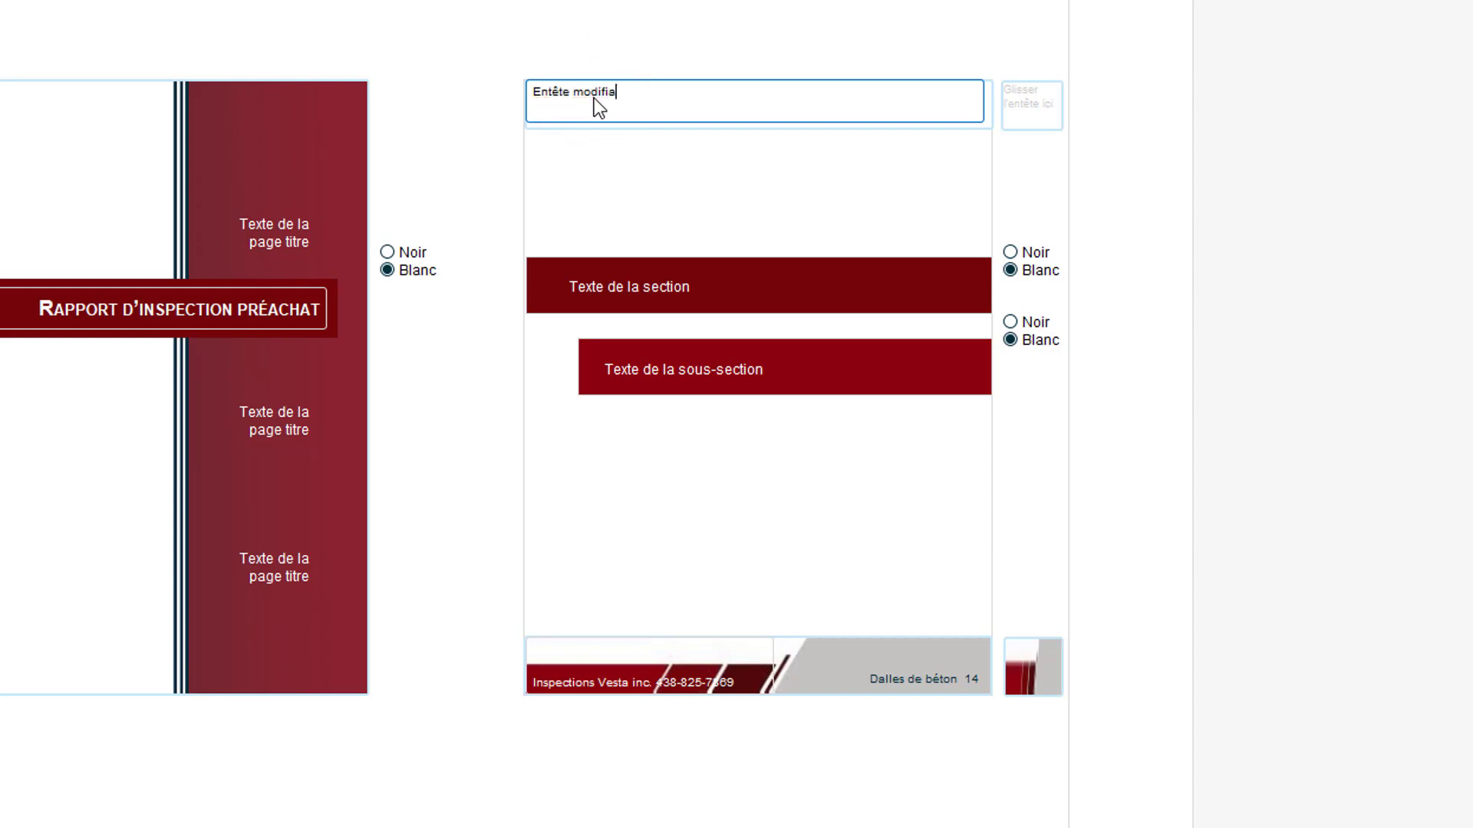
type("ble")
- Format the whole page header text as bold (Gras) and colour it red
triple_click(647, 92)
right_click(556, 91)
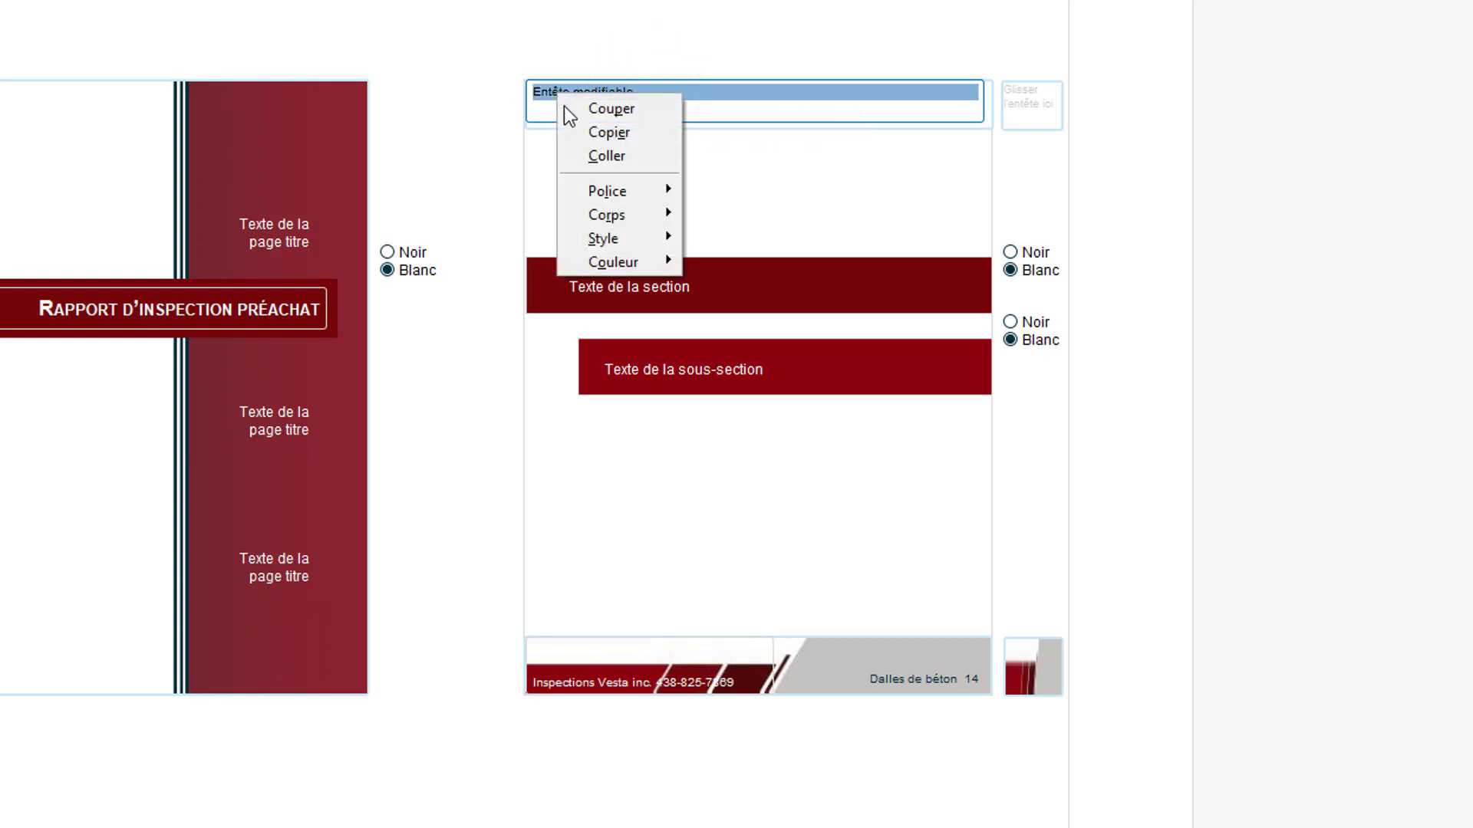
mouse_move(615, 238)
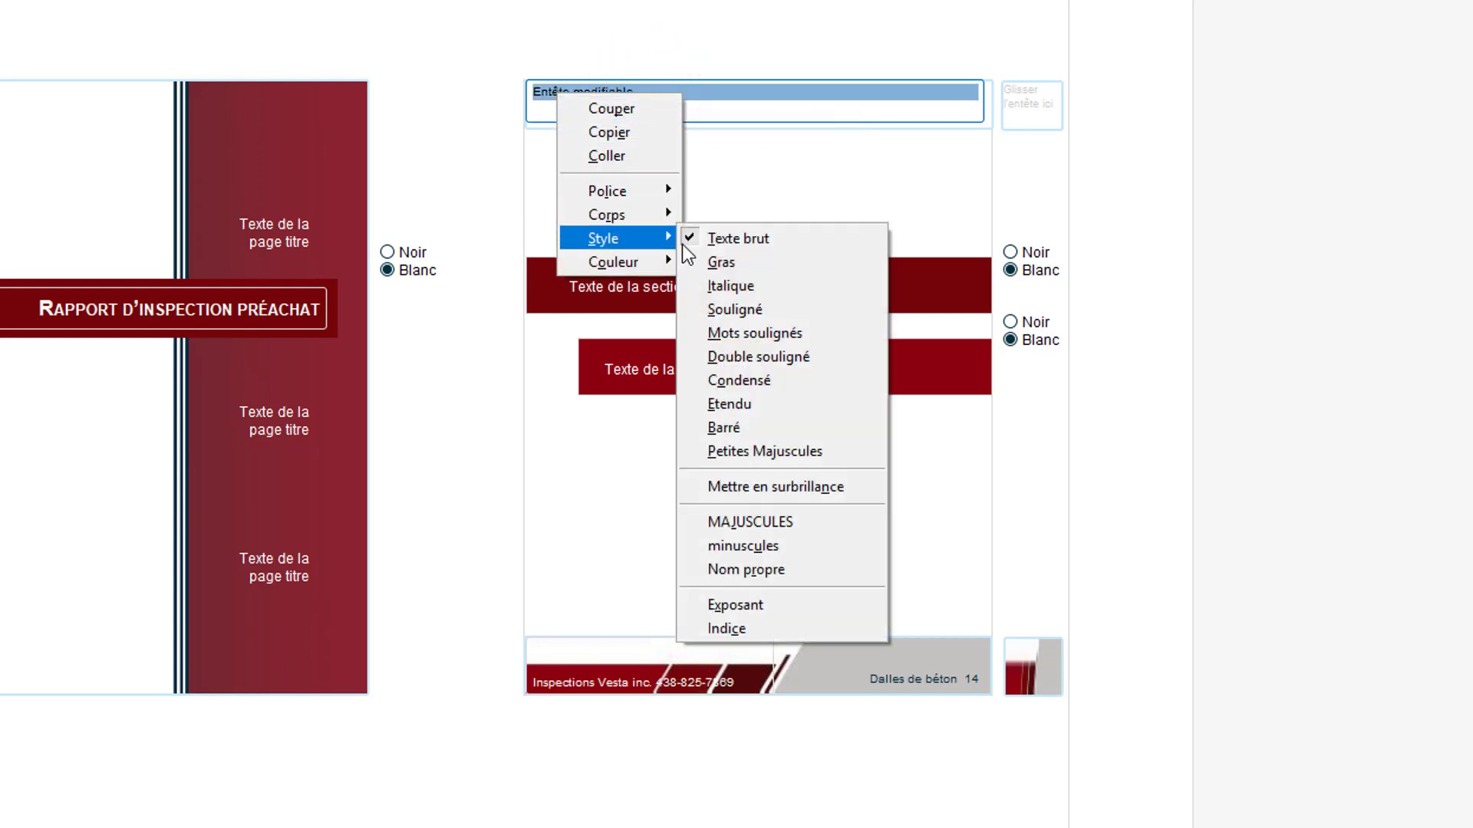
left_click(724, 264)
right_click(606, 94)
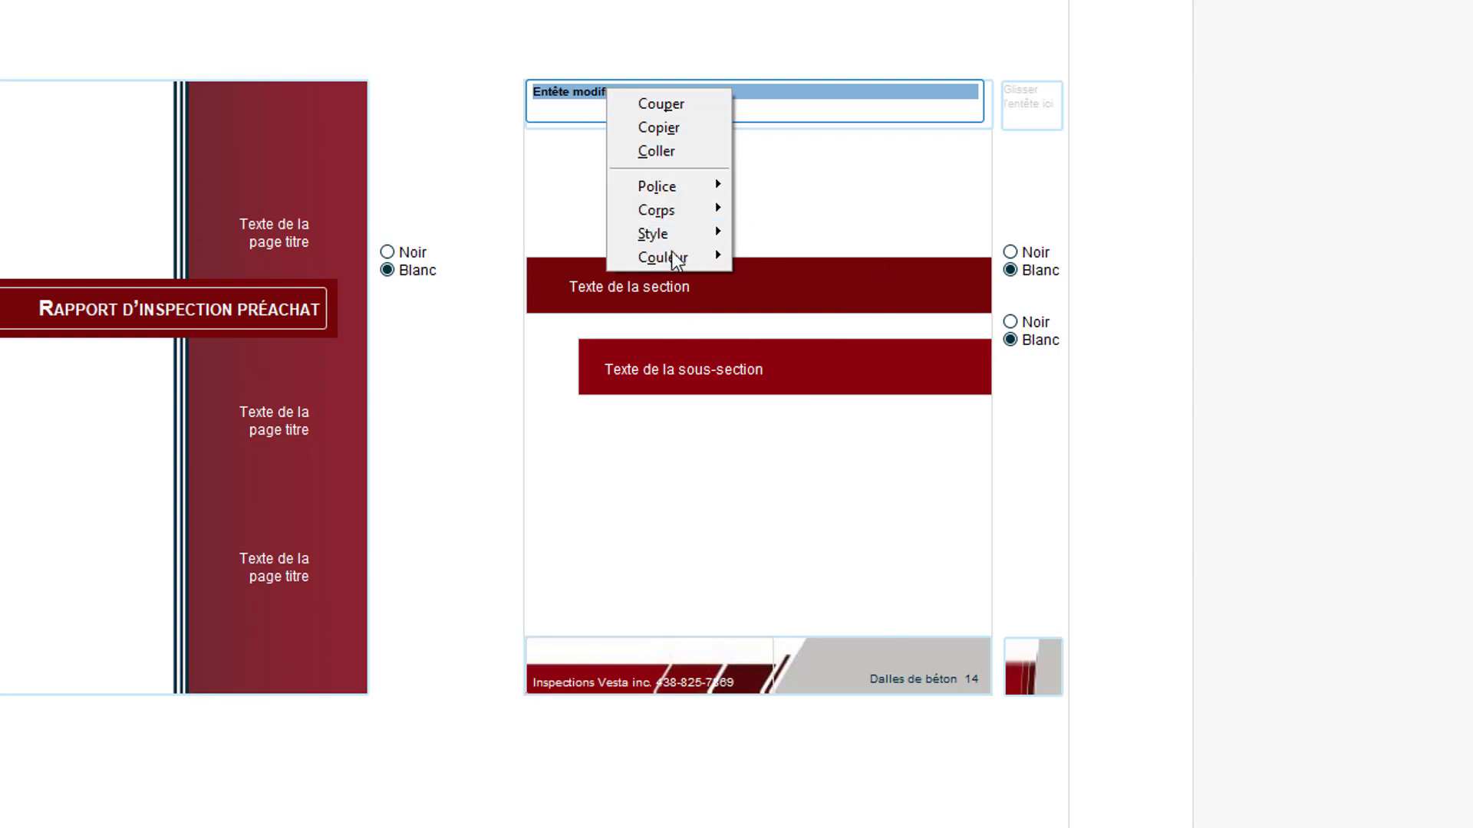
mouse_move(681, 254)
left_click(823, 329)
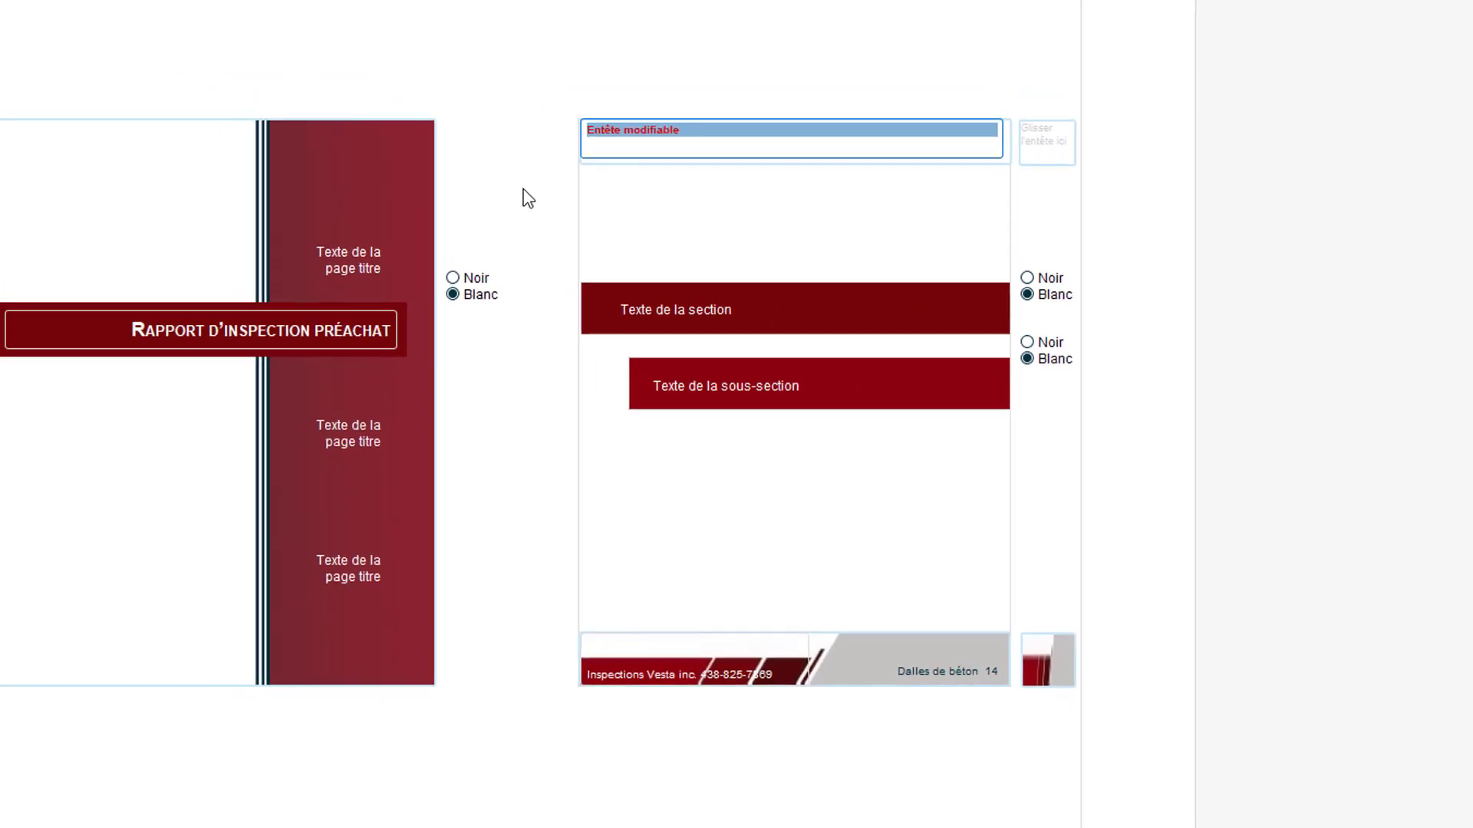
- Delete the background image from the template's title page
left_click(164, 449)
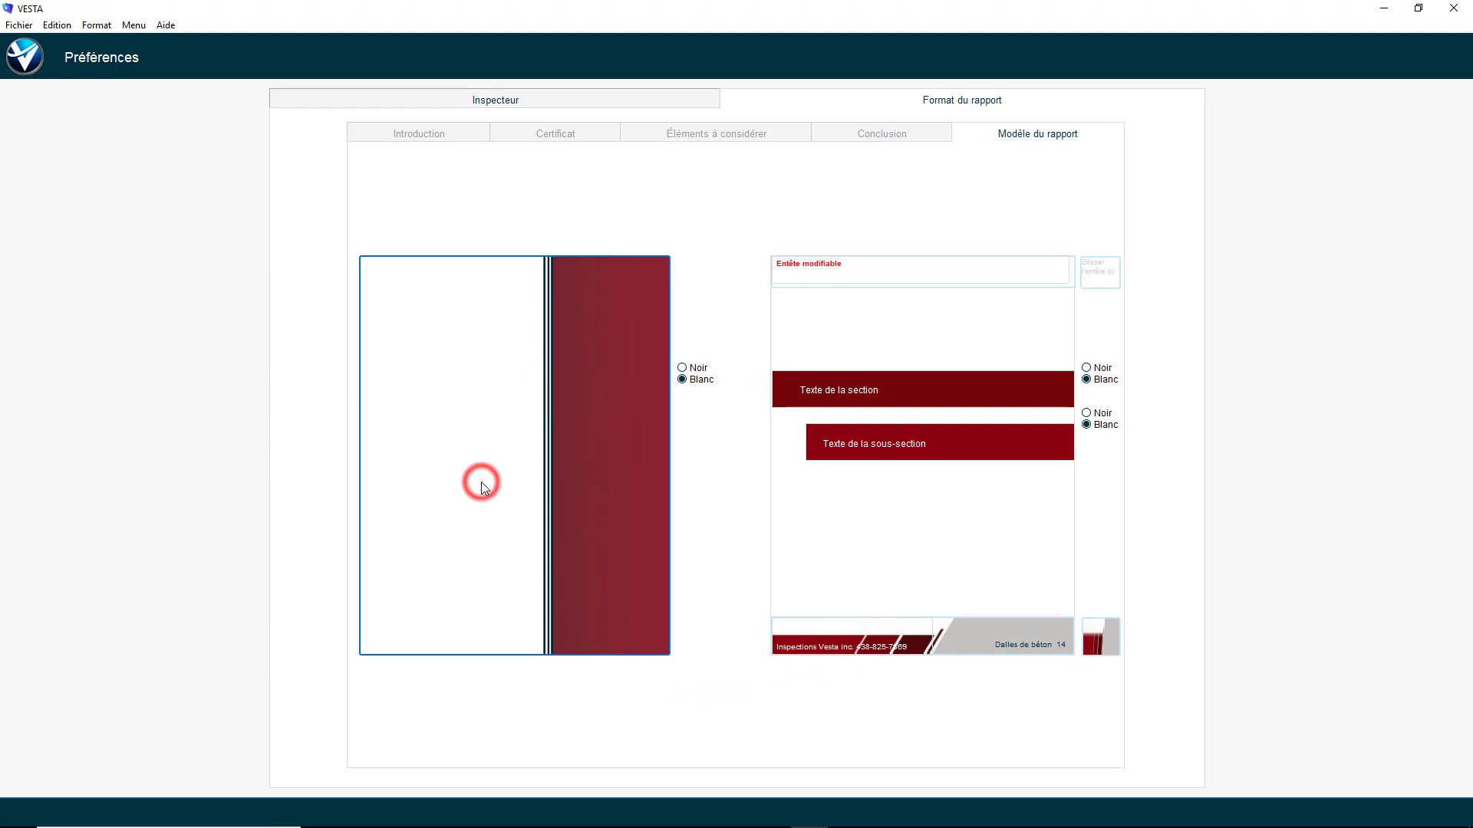
key("Delete")
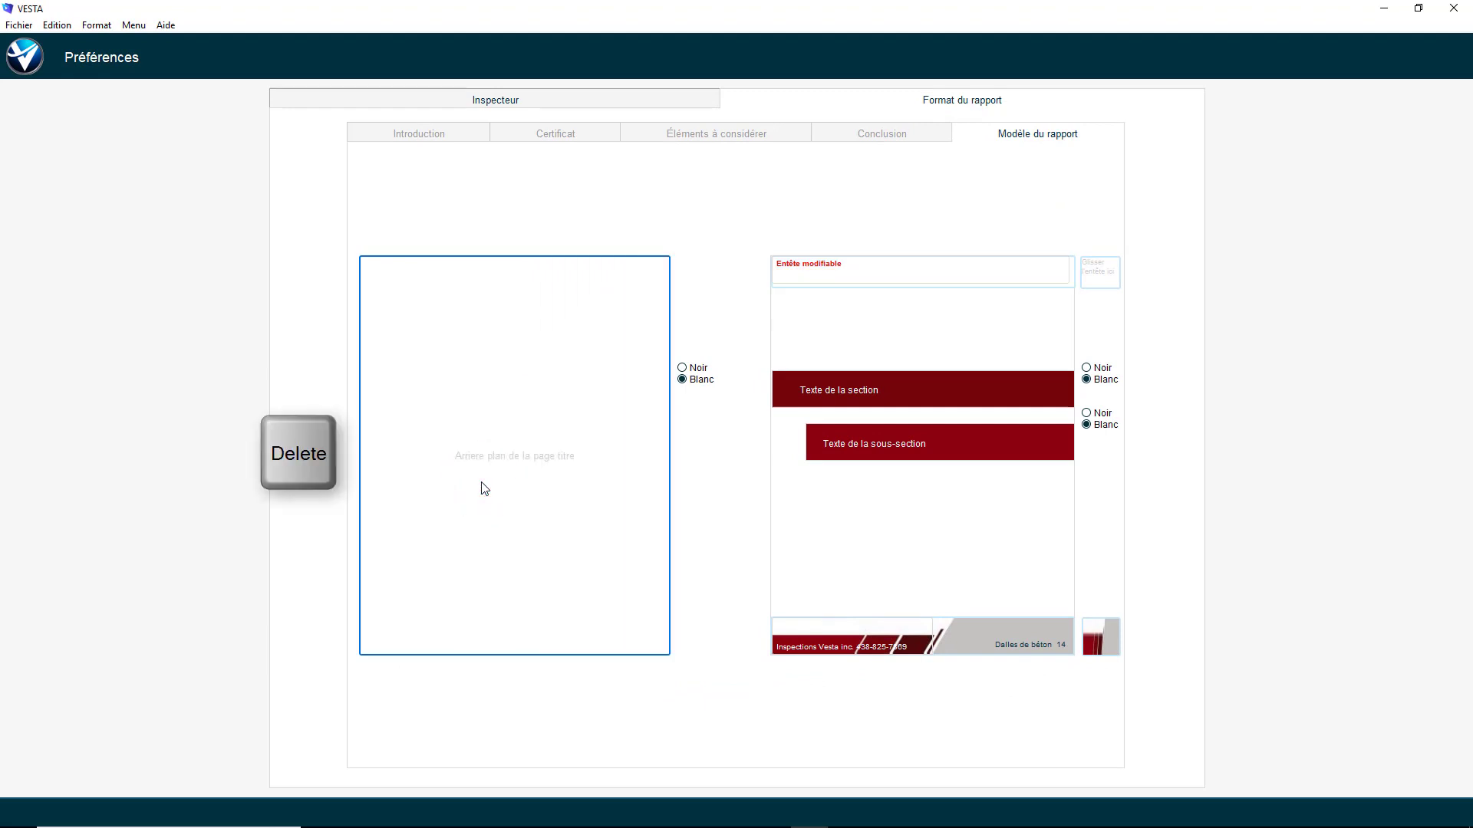
left_click(696, 491)
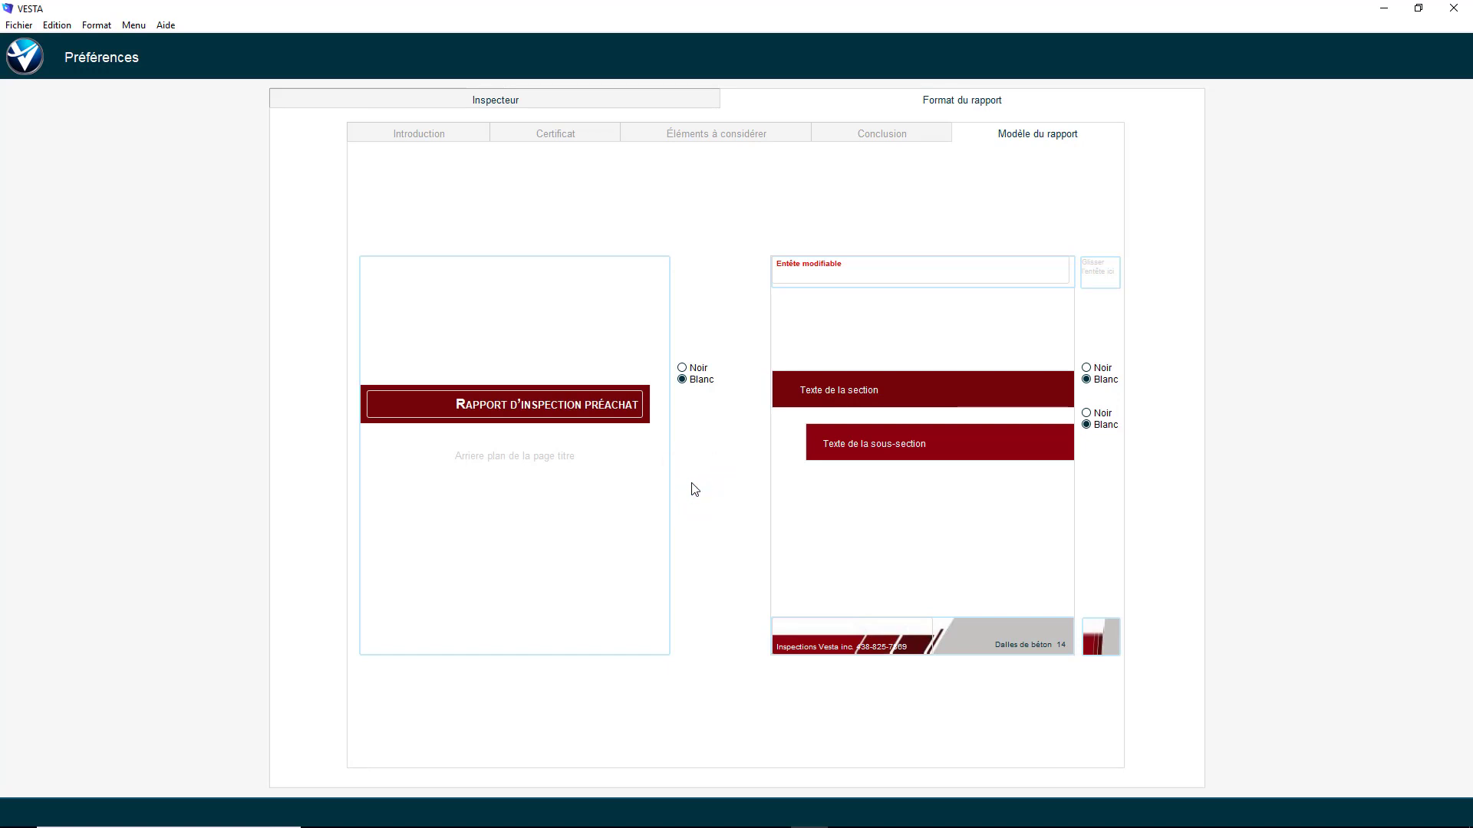
- Change the report title on the template's title page to "Rapport d'inspection pré Ventes"
left_click(591, 402)
left_click_drag(606, 404, 653, 412)
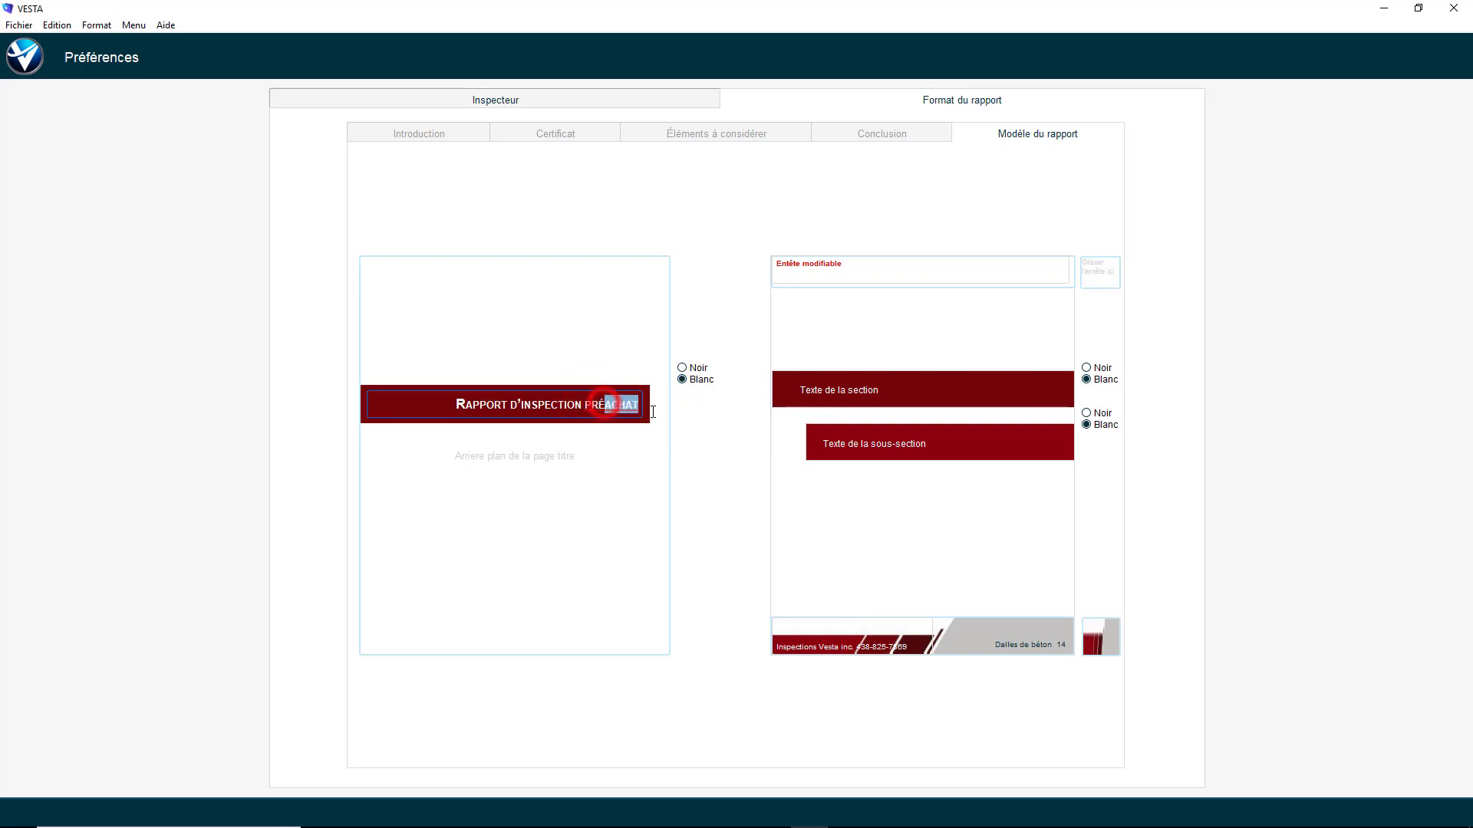
type("Ven")
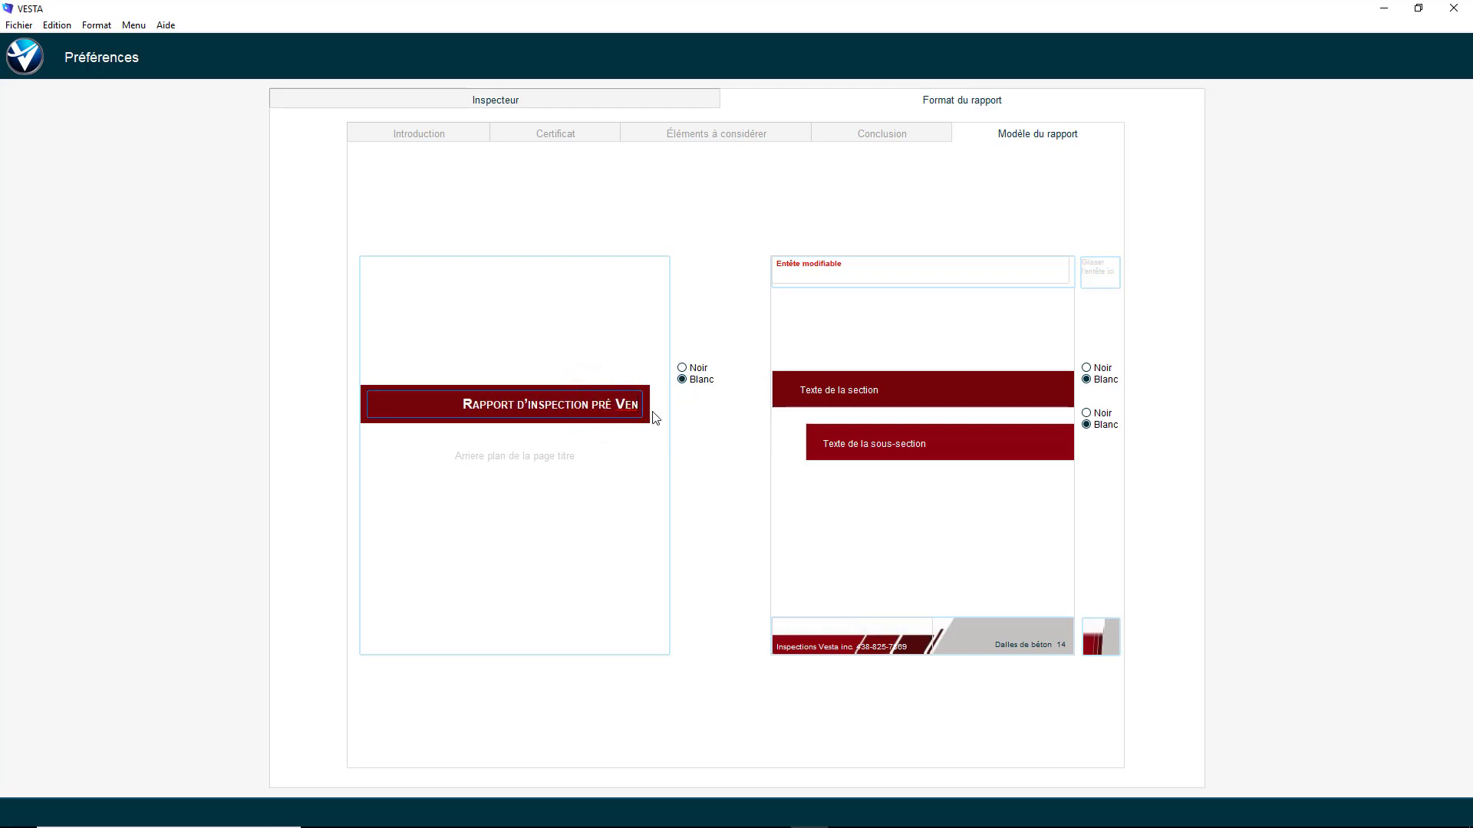
type("tes")
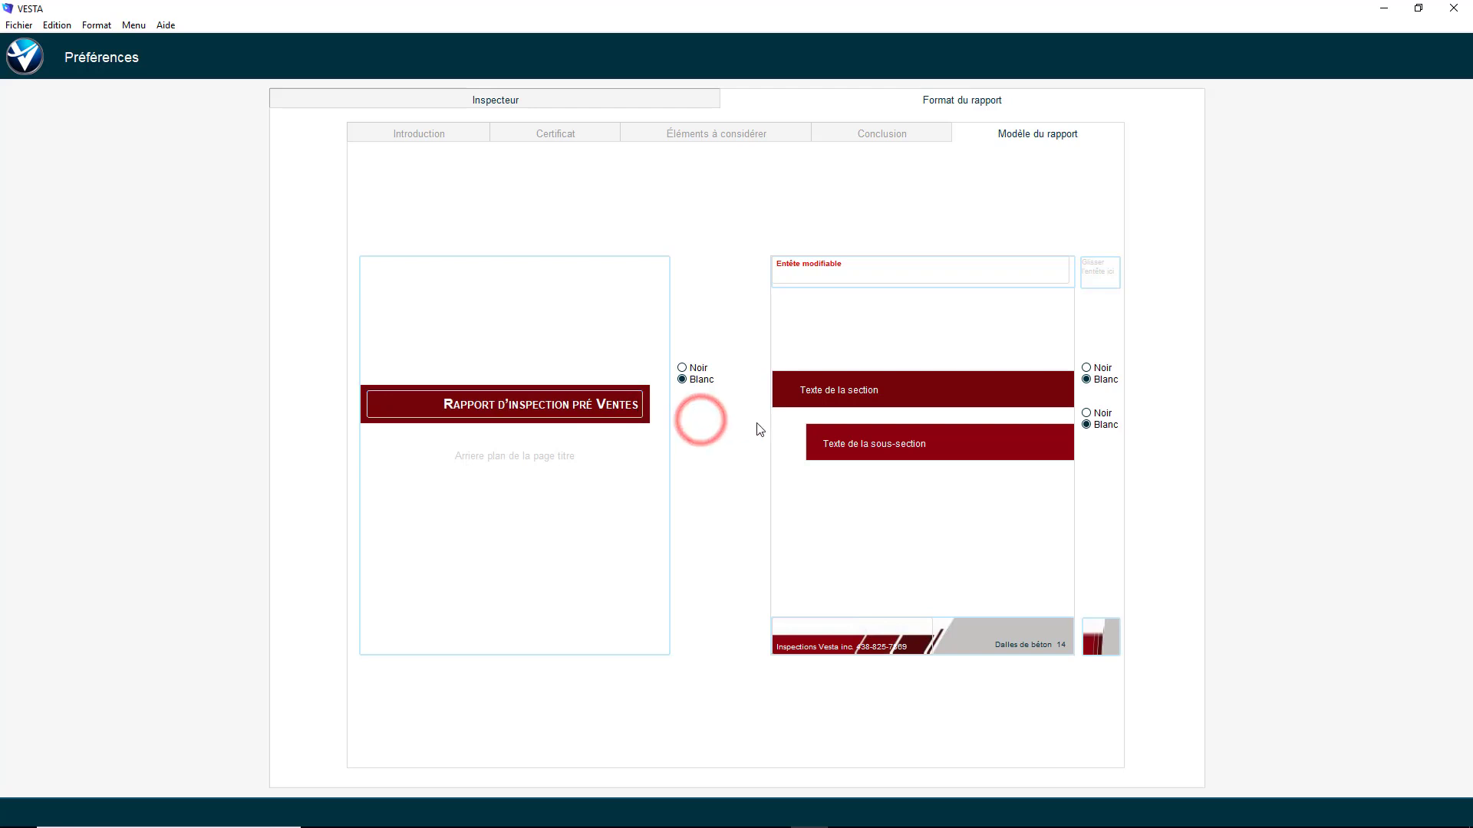
- Try Noir as the text colour of the template's section bar and restore it to Blanc
left_click(1086, 368)
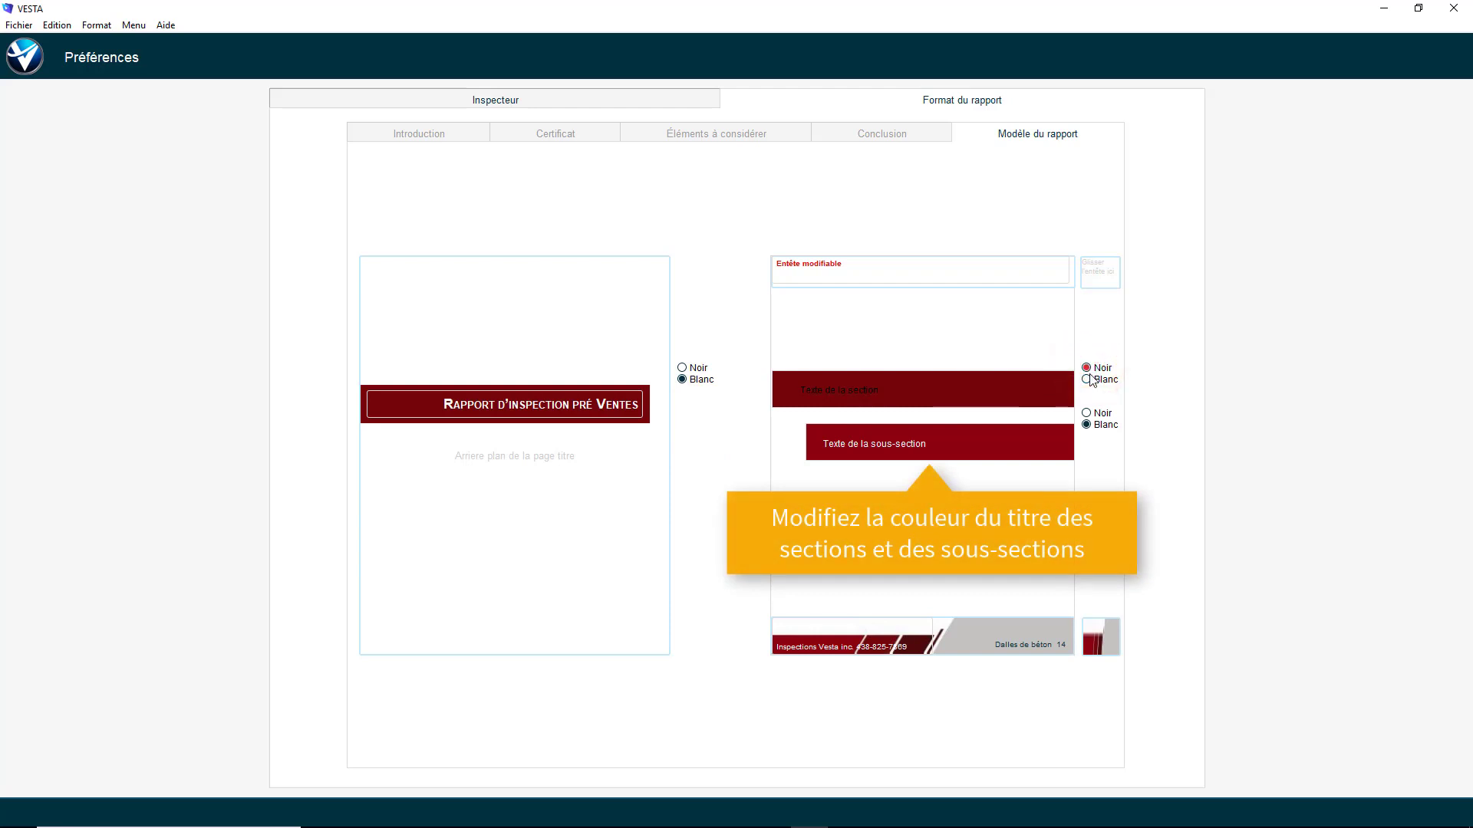
left_click(1085, 380)
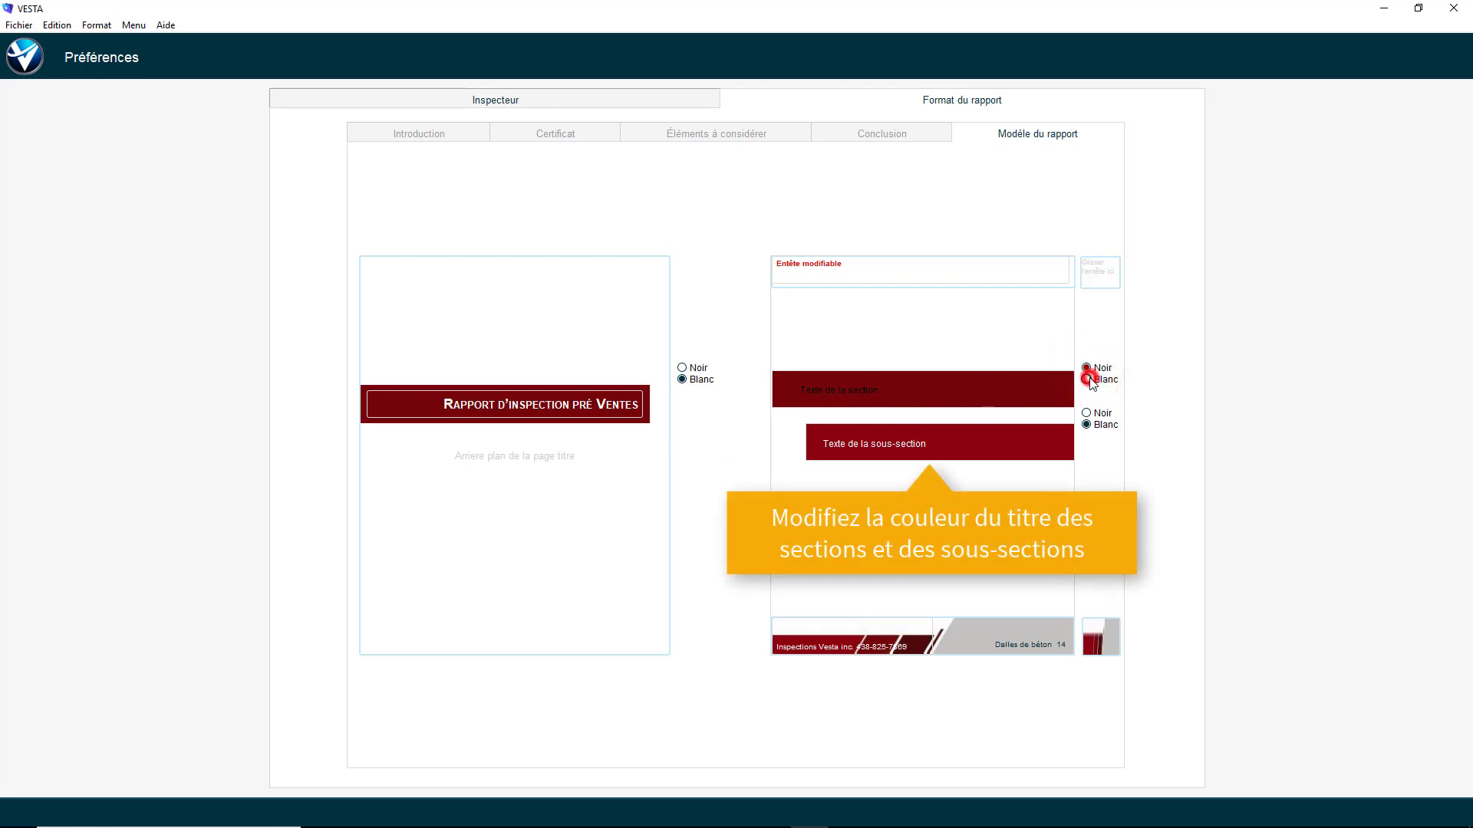
- Set the title page's text colour to Noir and return to the main menu
left_click(684, 369)
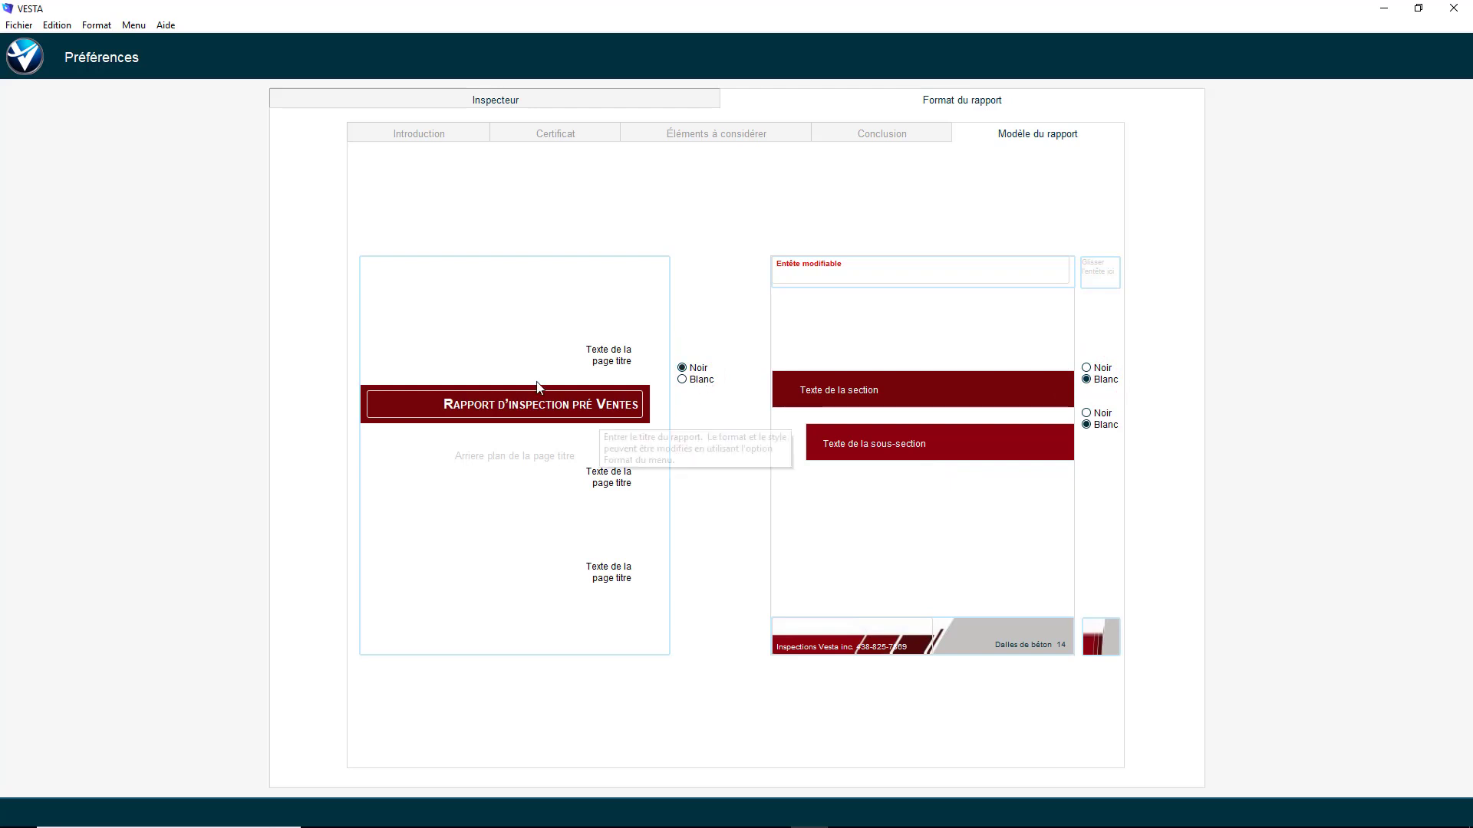
left_click(31, 62)
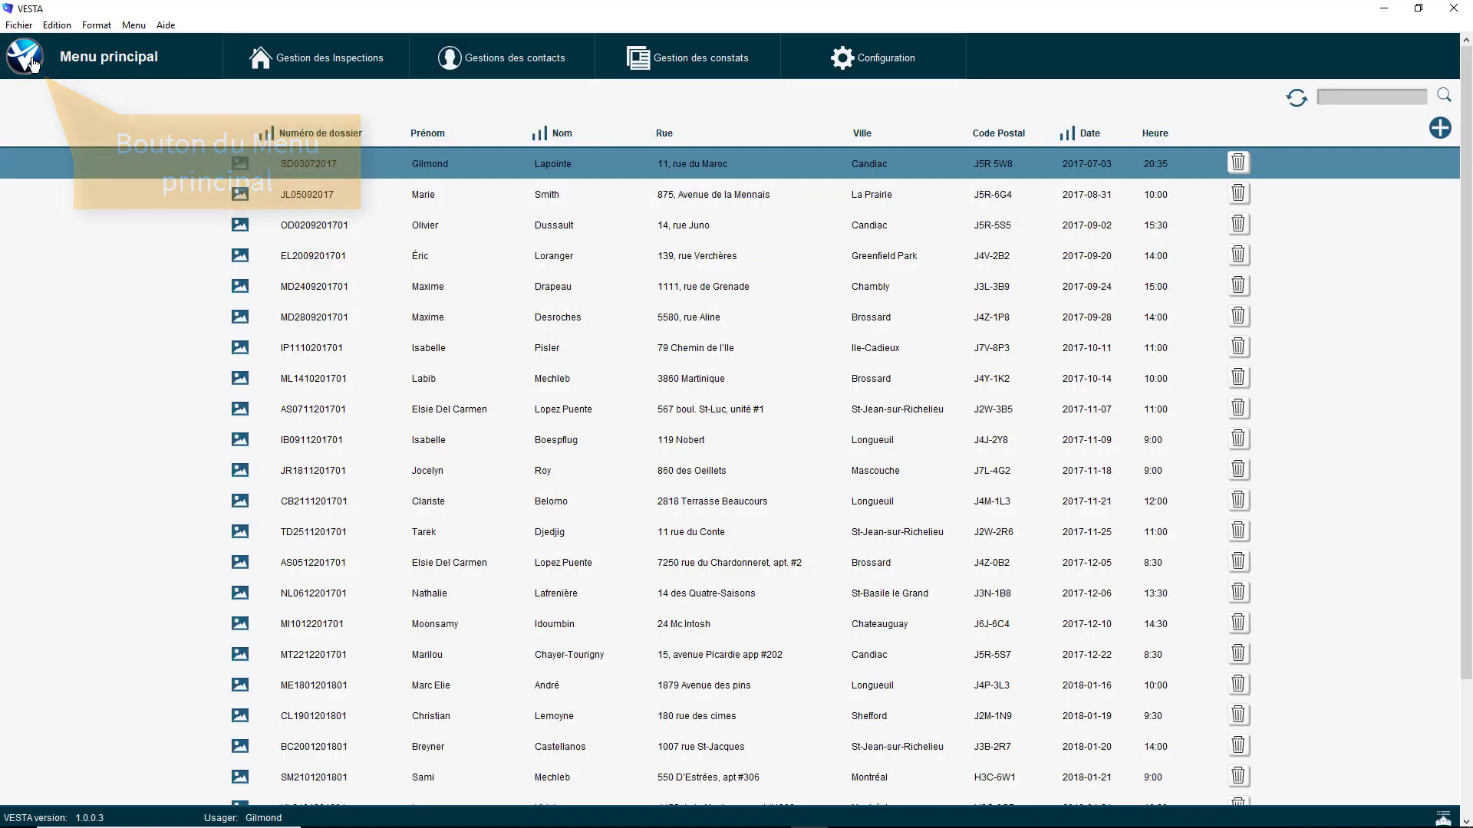